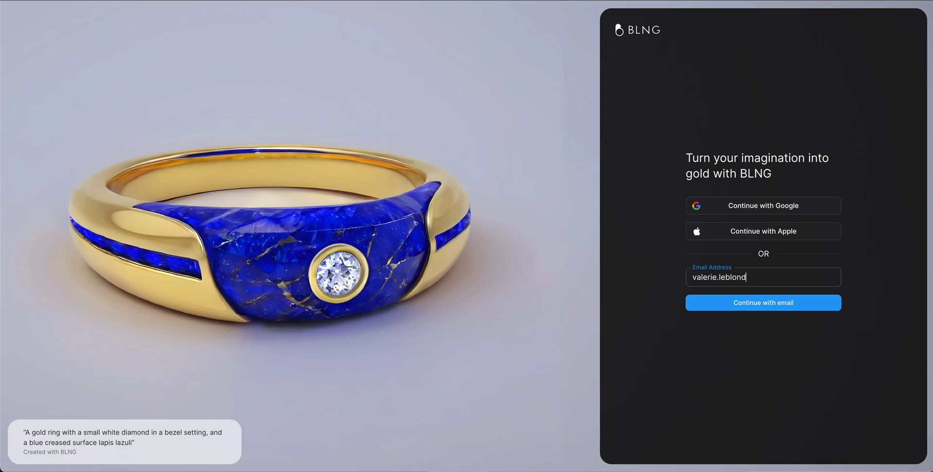
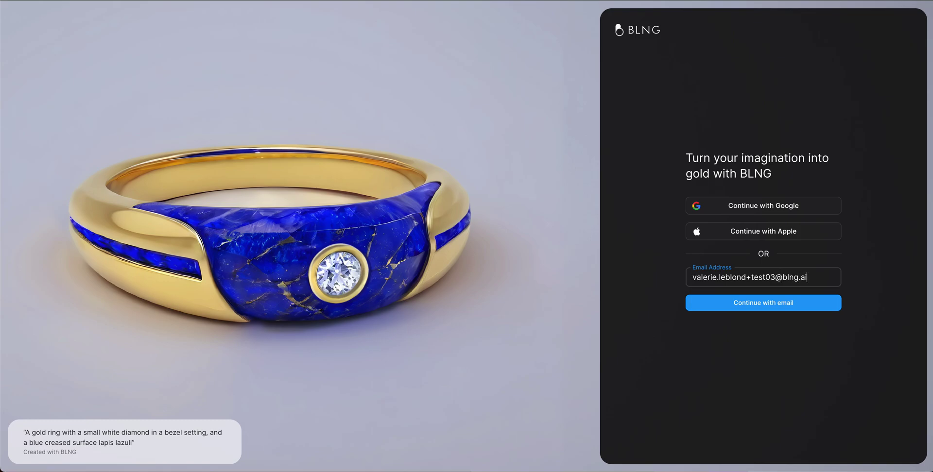
# Register with the sign-up e-mail address, then enter and confirm the account password.
pyautogui.click(767, 304)
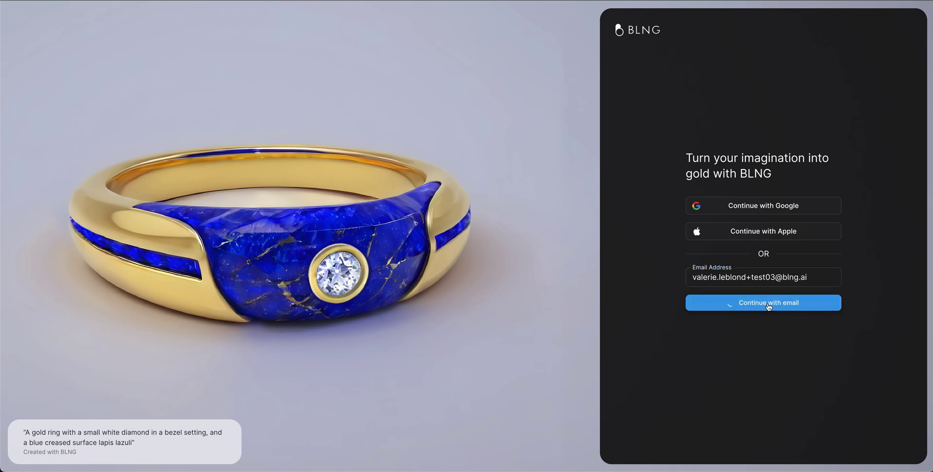
pyautogui.click(722, 241)
pyautogui.write('•••••••••••')
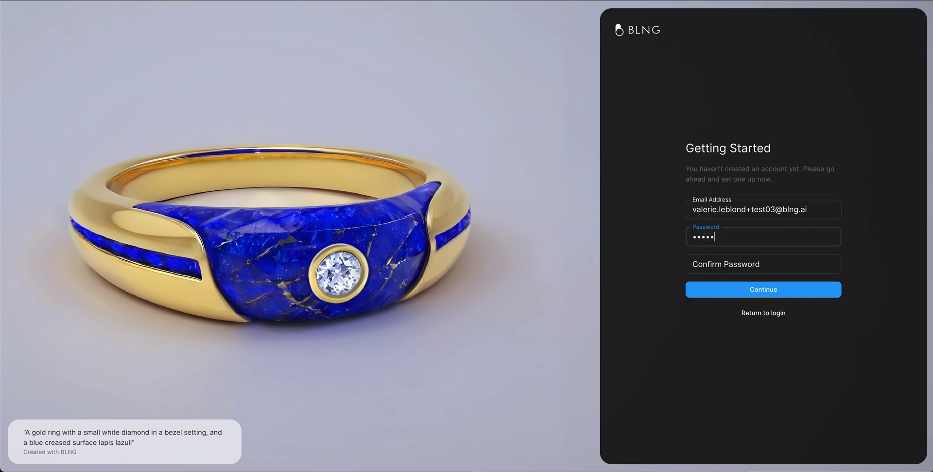
pyautogui.press('Tab')
pyautogui.write('•••••••••••')
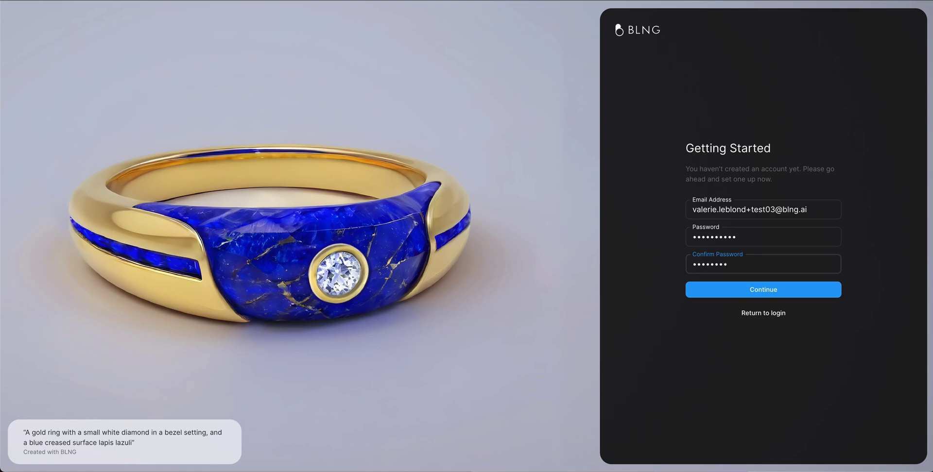
pyautogui.click(789, 296)
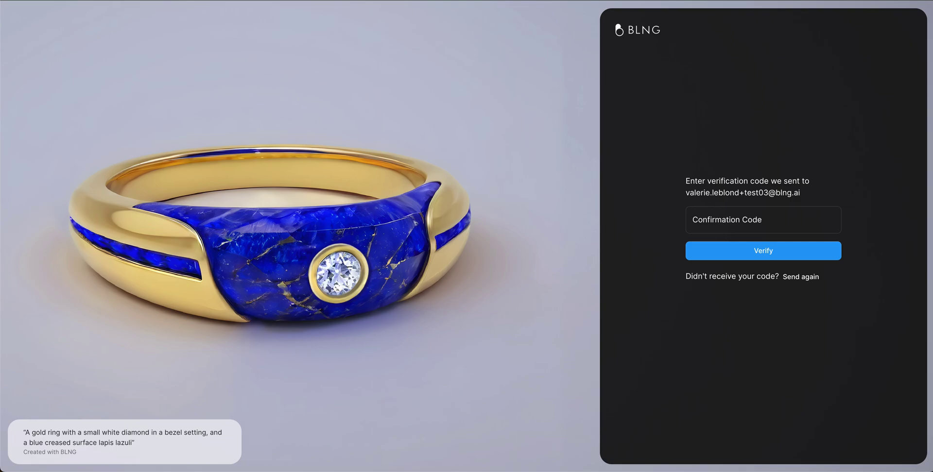
# Paste the e-mailed confirmation code and verify it to reach the empty Files page.
pyautogui.click(707, 220)
pyautogui.hotkey('ctrl', 'v')
pyautogui.click(749, 254)
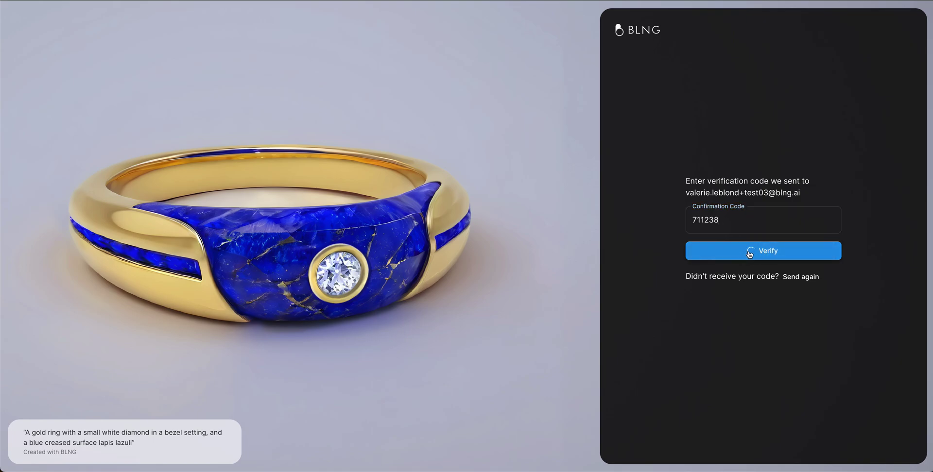
pyautogui.click(750, 254)
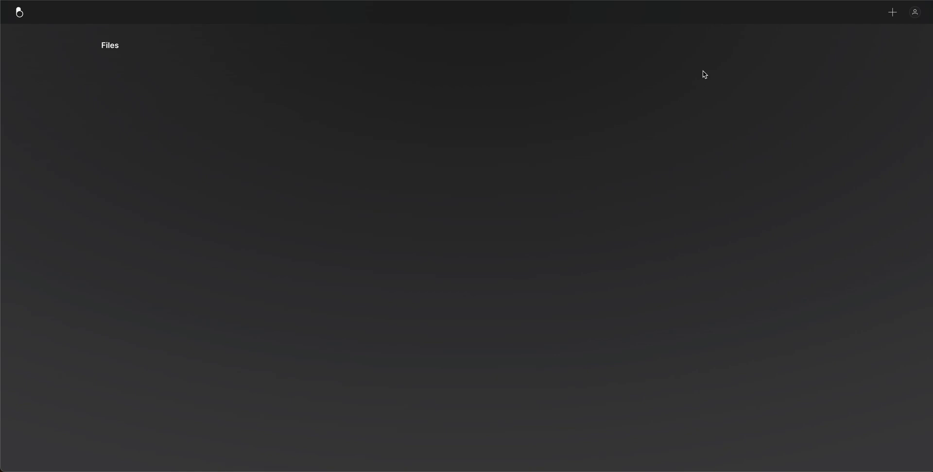
# Create a blank Untitled canvas using the HD Square preset.
pyautogui.click(914, 13)
pyautogui.click(737, 60)
pyautogui.click(895, 16)
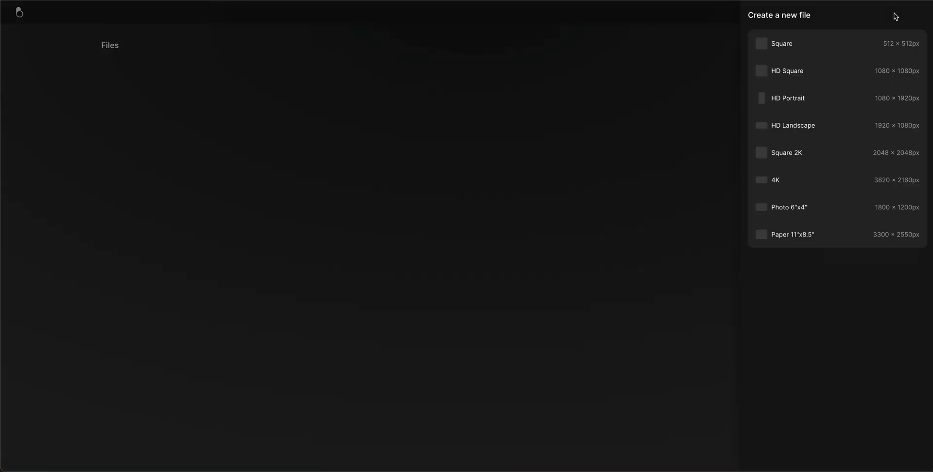
pyautogui.click(887, 74)
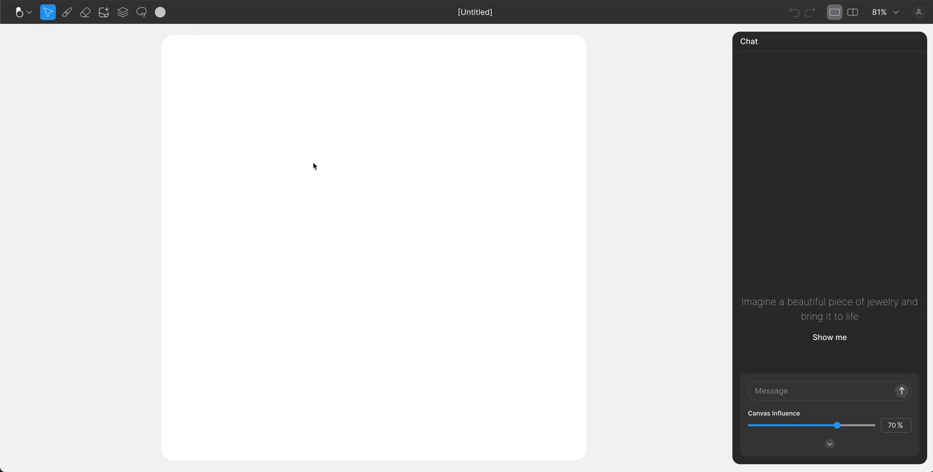
# Set the Draw brush to 48px size and 78% opacity.
pyautogui.click(67, 15)
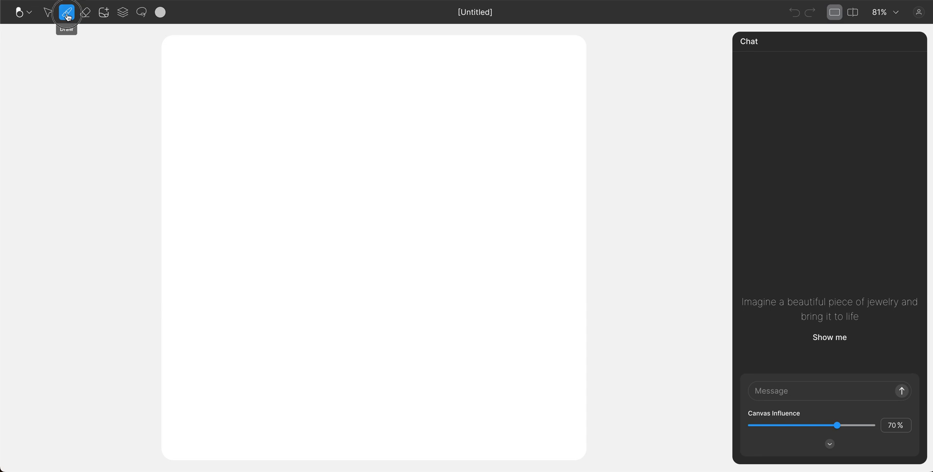
pyautogui.click(67, 16)
pyautogui.moveTo(27, 76)
pyautogui.mouseDown()
pyautogui.moveTo(82, 76)
pyautogui.moveTo(25, 76)
pyautogui.mouseUp()
pyautogui.moveTo(113, 109); pyautogui.dragTo(92, 109)
pyautogui.moveTo(25, 77); pyautogui.dragTo(54, 78)
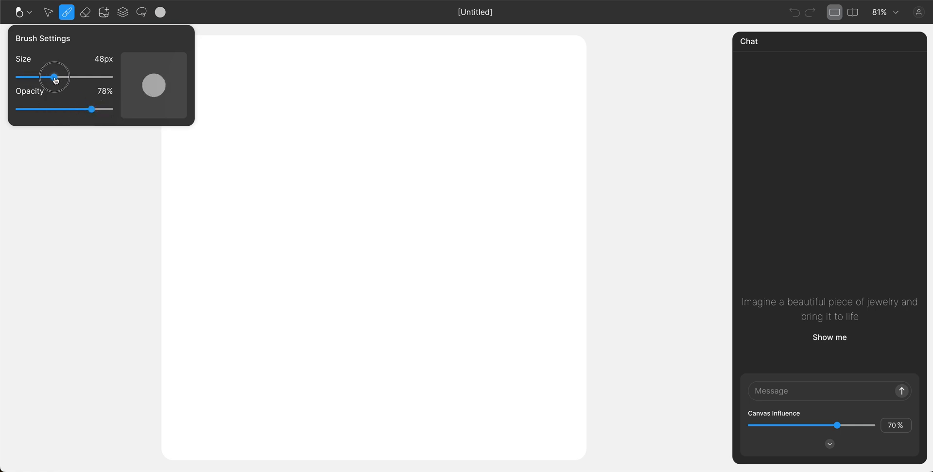
pyautogui.click(86, 16)
# Enlarge the eraser size to 58px.
pyautogui.click(87, 16)
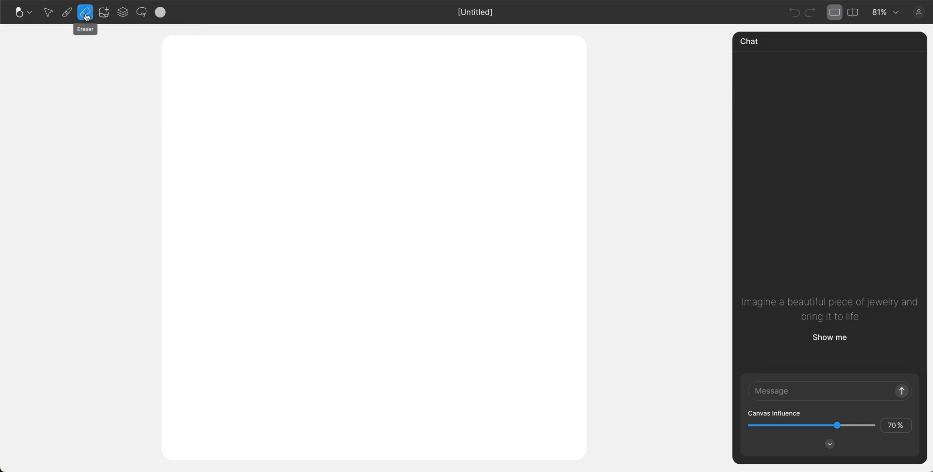
pyautogui.click(86, 16)
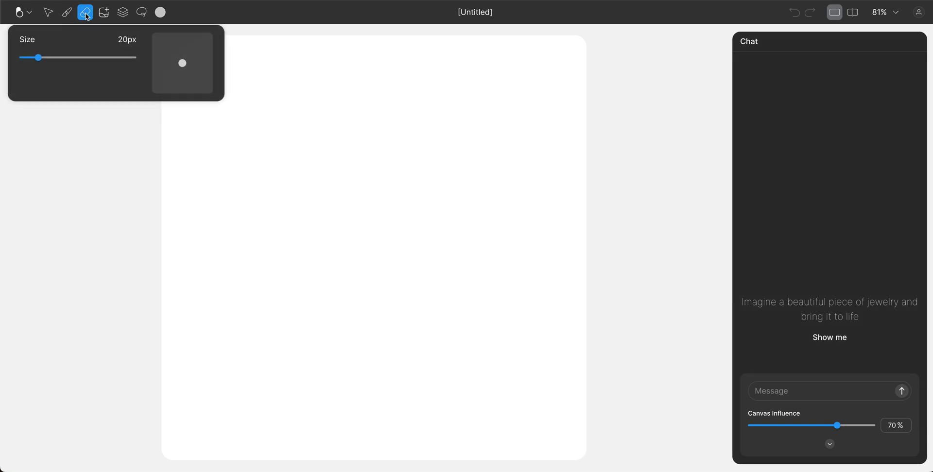
pyautogui.moveTo(41, 57)
pyautogui.mouseDown()
pyautogui.moveTo(83, 60)
pyautogui.moveTo(36, 58)
pyautogui.moveTo(76, 58)
pyautogui.mouseUp()
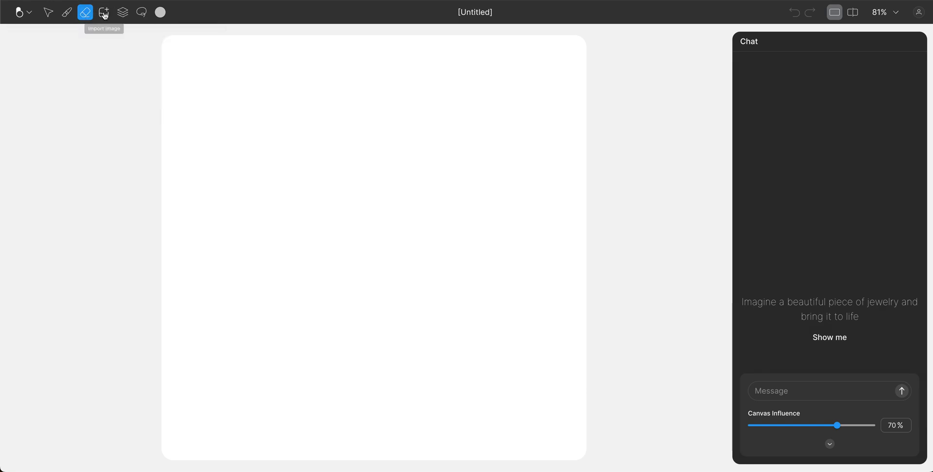
pyautogui.click(105, 13)
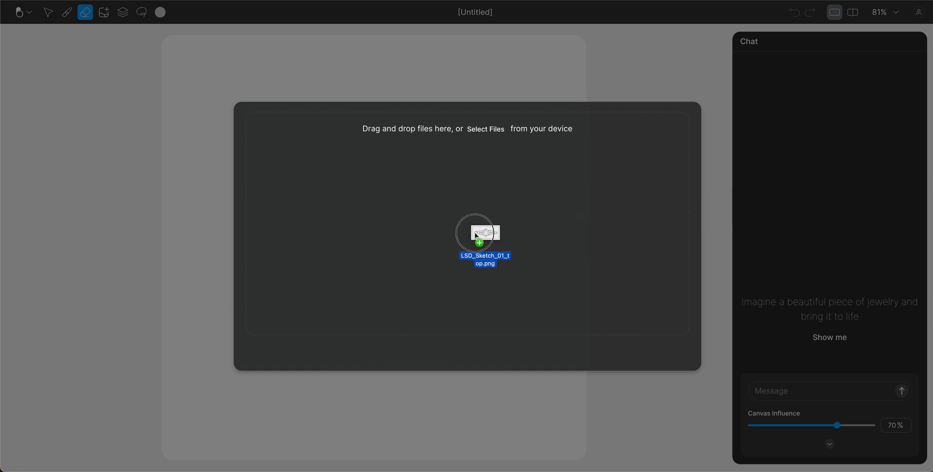
pyautogui.moveTo(479, 233); pyautogui.dragTo(458, 235)
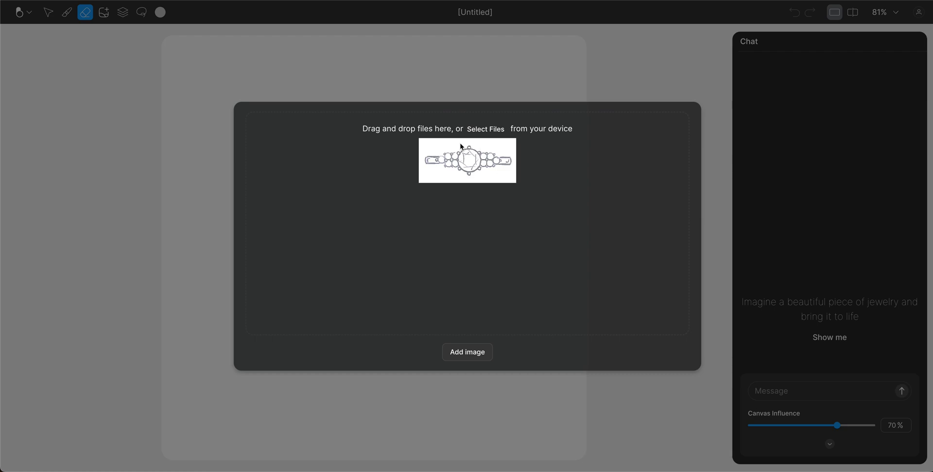
pyautogui.click(466, 352)
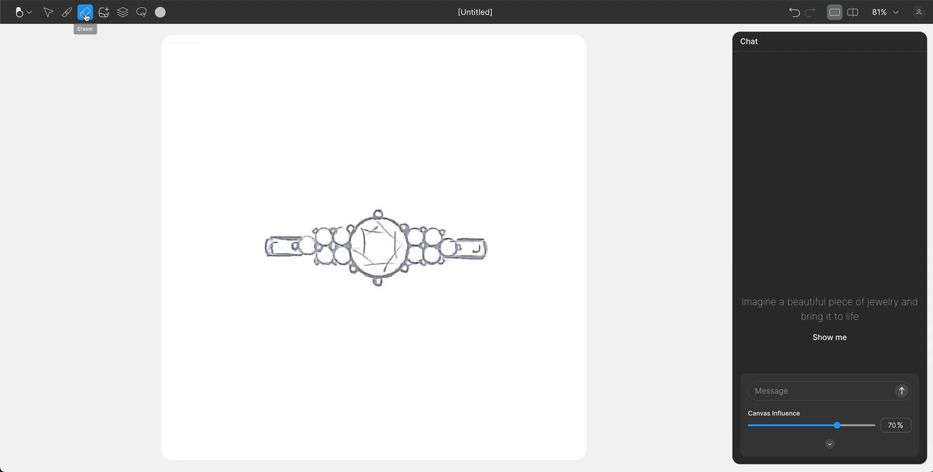
pyautogui.click(49, 15)
pyautogui.moveTo(372, 245)
pyautogui.mouseDown()
pyautogui.moveTo(481, 237)
pyautogui.moveTo(385, 241)
pyautogui.mouseUp()
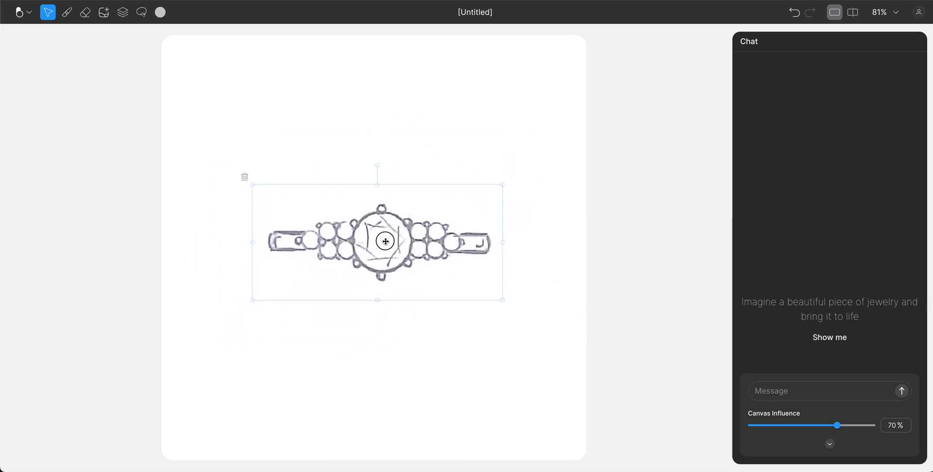
pyautogui.moveTo(505, 181)
pyautogui.mouseDown()
pyautogui.moveTo(527, 160)
pyautogui.moveTo(505, 183)
pyautogui.mouseUp()
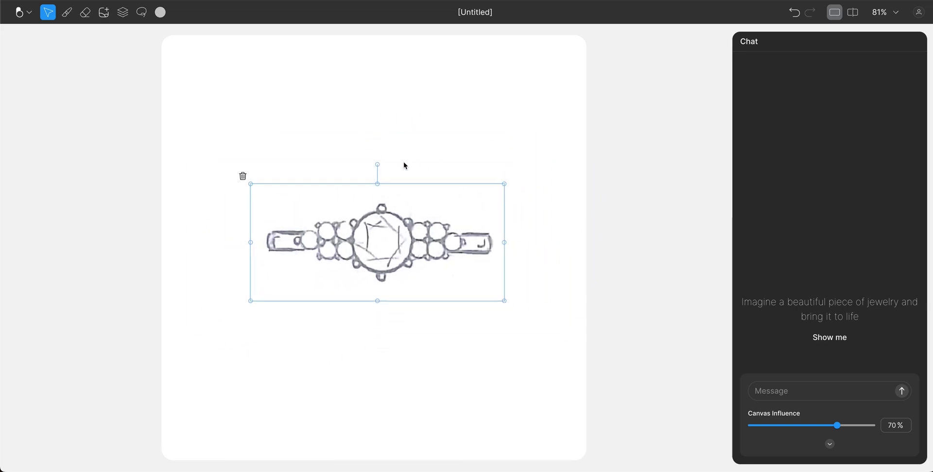
pyautogui.moveTo(378, 166)
pyautogui.mouseDown()
pyautogui.moveTo(415, 168)
pyautogui.moveTo(377, 152)
pyautogui.mouseUp()
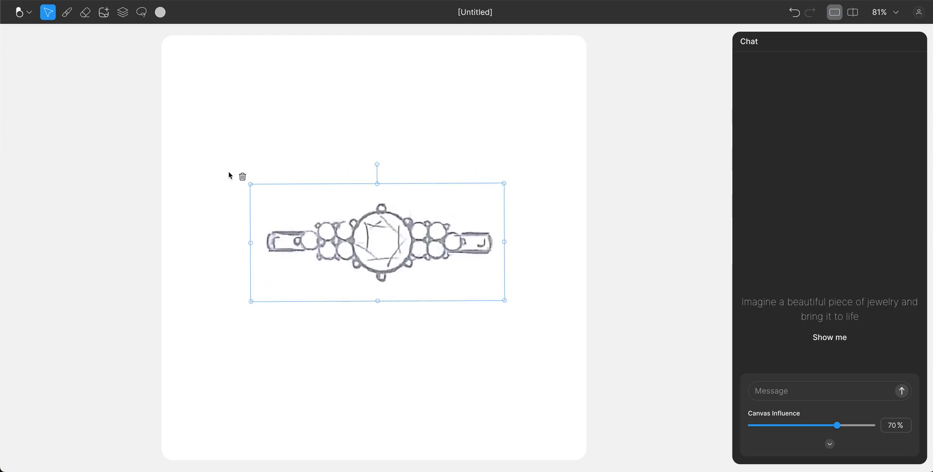
pyautogui.click(243, 178)
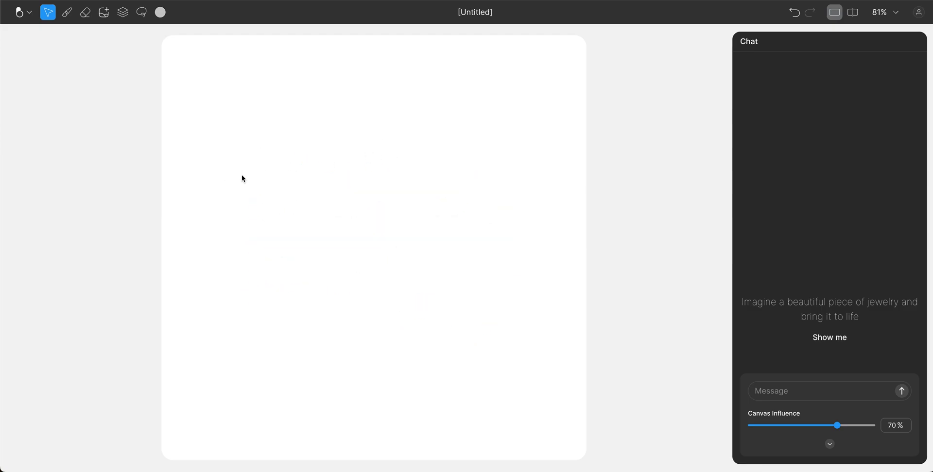
# Inspect Layer 1 in the Layers panel, toggling its visibility and options.
pyautogui.click(123, 15)
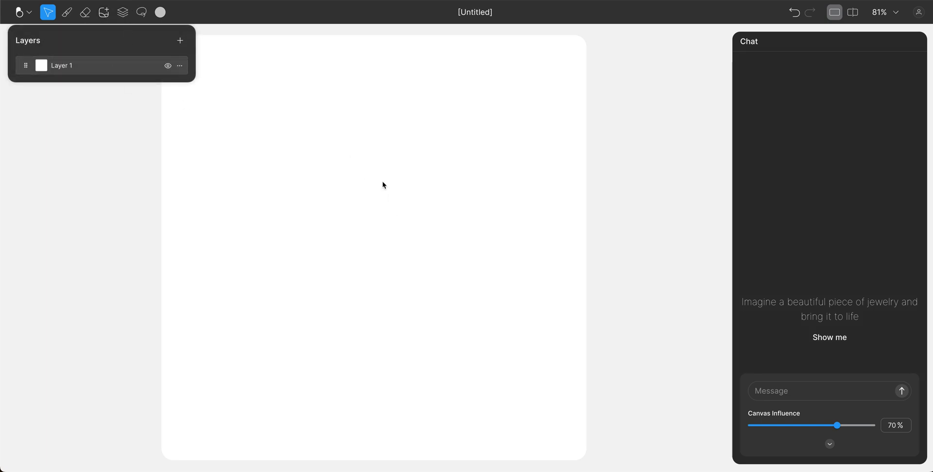
pyautogui.click(168, 66)
pyautogui.click(167, 66)
pyautogui.click(181, 67)
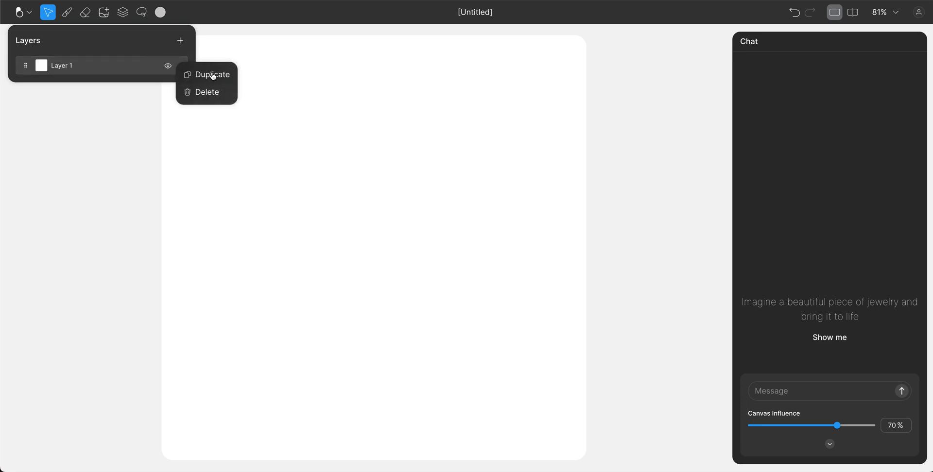
pyautogui.click(140, 46)
# Add an empty Layer 2 above Layer 1, then switch to the Mask tool.
pyautogui.click(180, 42)
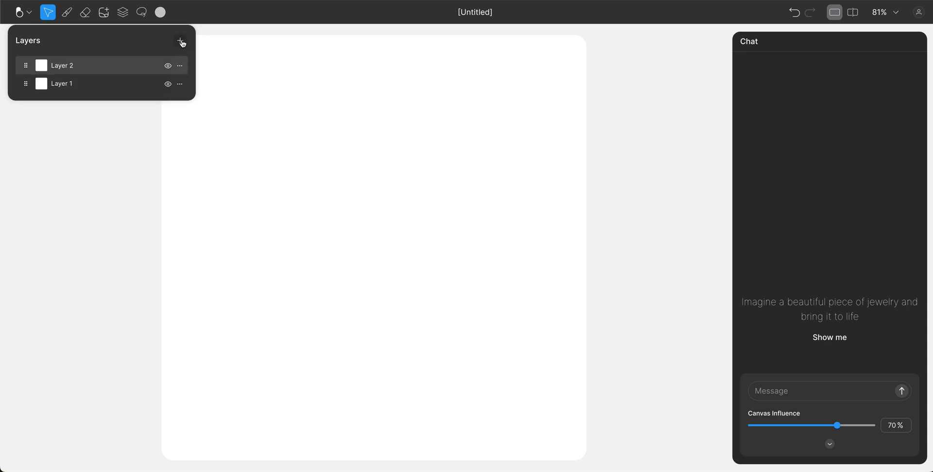
pyautogui.moveTo(26, 65)
pyautogui.mouseDown()
pyautogui.moveTo(27, 83)
pyautogui.moveTo(26, 65)
pyautogui.mouseUp()
pyautogui.click(168, 67)
pyautogui.click(168, 66)
pyautogui.click(168, 84)
pyautogui.click(169, 84)
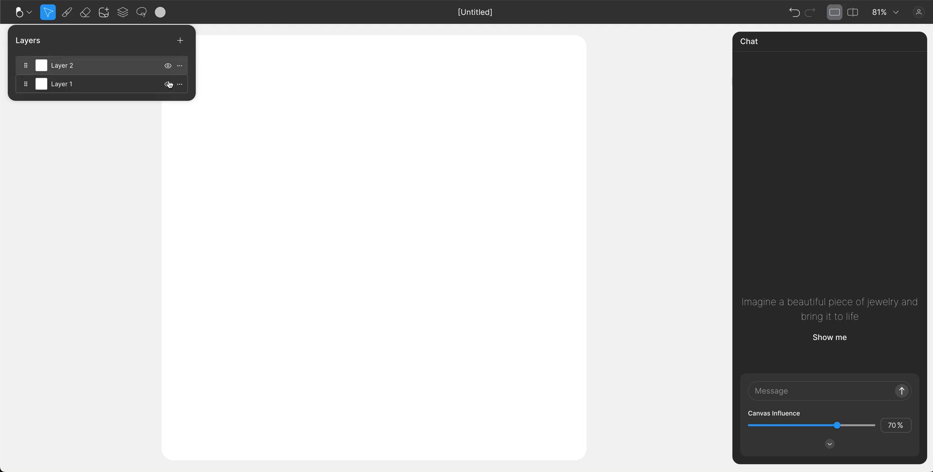
pyautogui.click(143, 13)
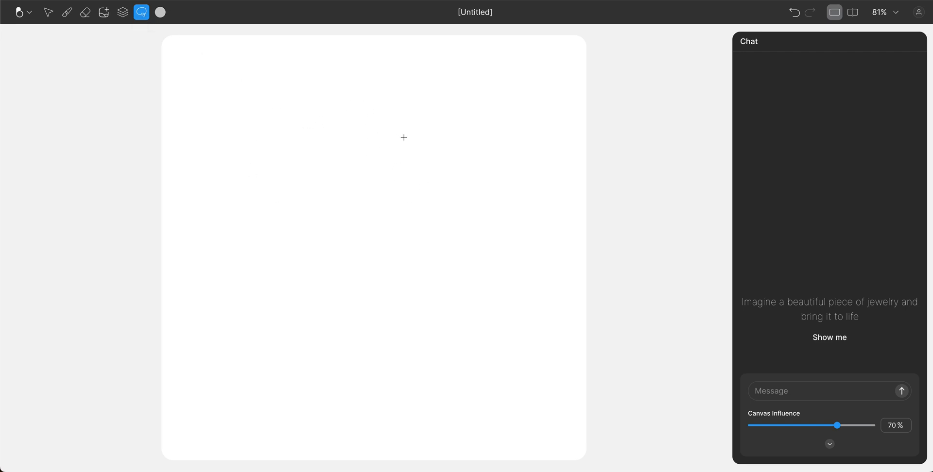
# Pick a lighter, greyish red in the colour picker.
pyautogui.click(160, 13)
pyautogui.moveTo(160, 46); pyautogui.dragTo(230, 77)
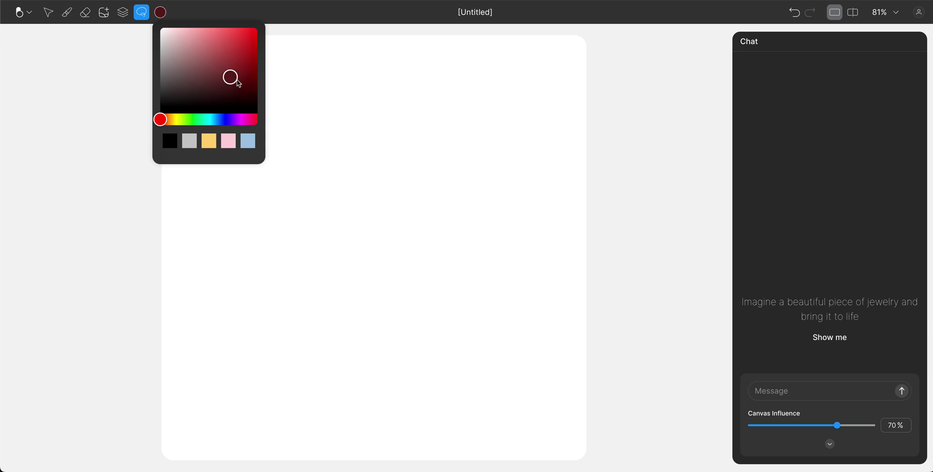
pyautogui.click(220, 63)
pyautogui.moveTo(220, 66)
pyautogui.mouseDown()
pyautogui.moveTo(176, 68)
pyautogui.moveTo(176, 87)
pyautogui.moveTo(173, 79)
pyautogui.mouseUp()
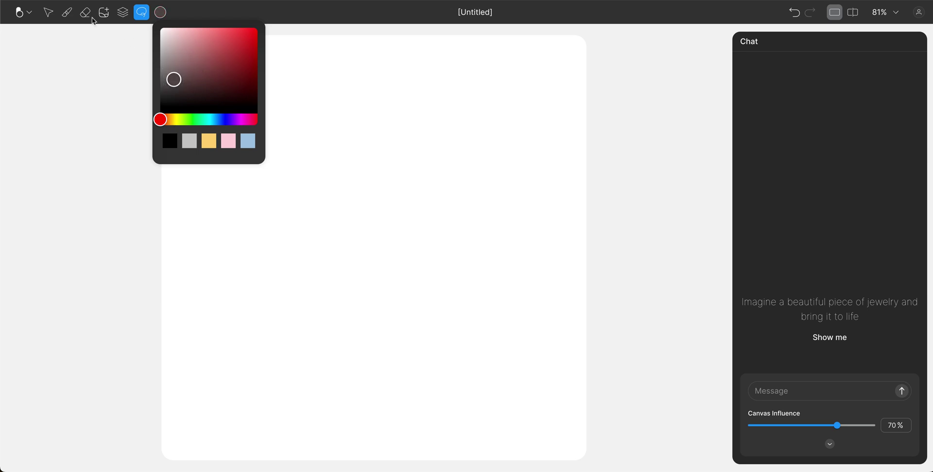
# Make the brush light grey at a smaller 71px size, then return to Select.
pyautogui.click(67, 15)
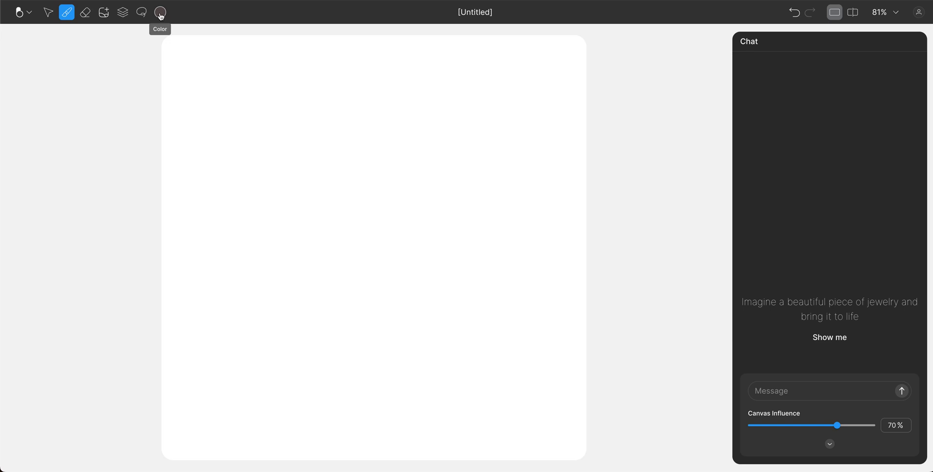
pyautogui.click(67, 13)
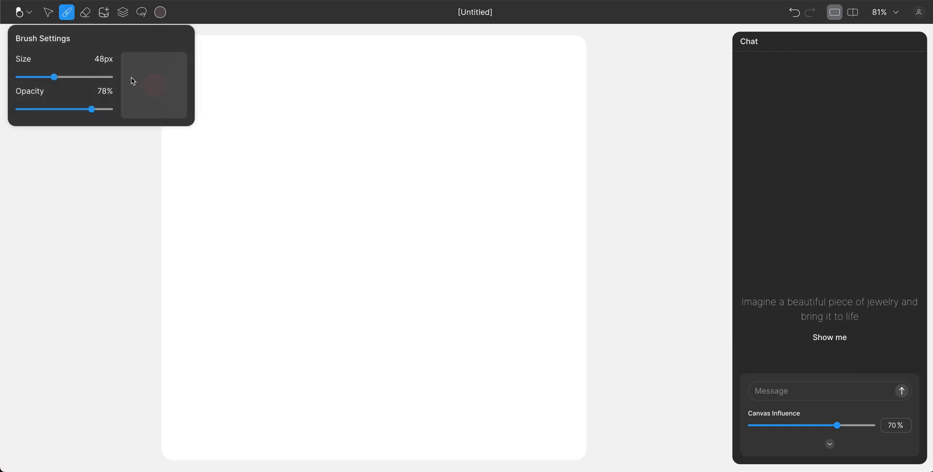
pyautogui.moveTo(54, 77); pyautogui.dragTo(25, 78)
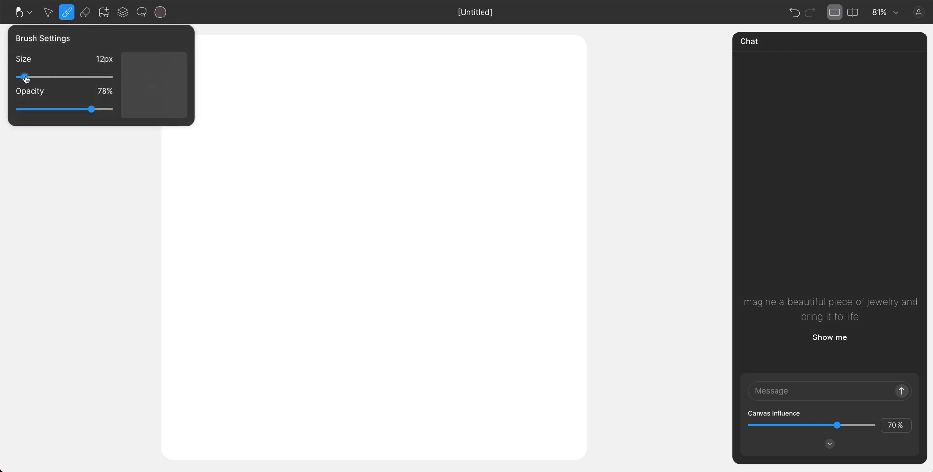
pyautogui.click(160, 14)
pyautogui.click(190, 140)
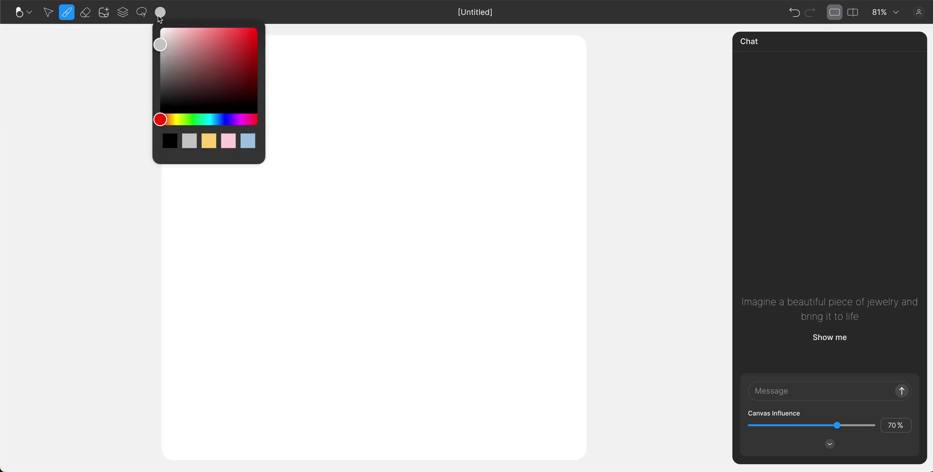
pyautogui.click(71, 18)
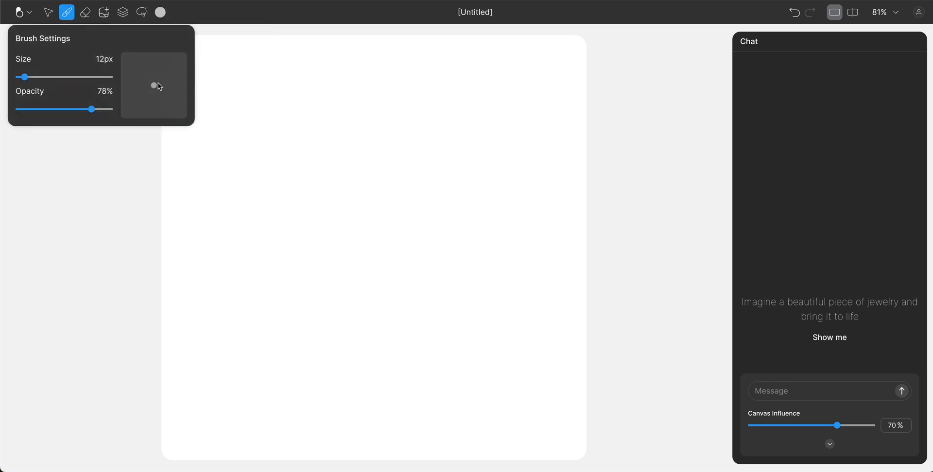
pyautogui.moveTo(25, 78)
pyautogui.mouseDown()
pyautogui.moveTo(83, 78)
pyautogui.moveTo(27, 77)
pyautogui.mouseUp()
pyautogui.press('v')
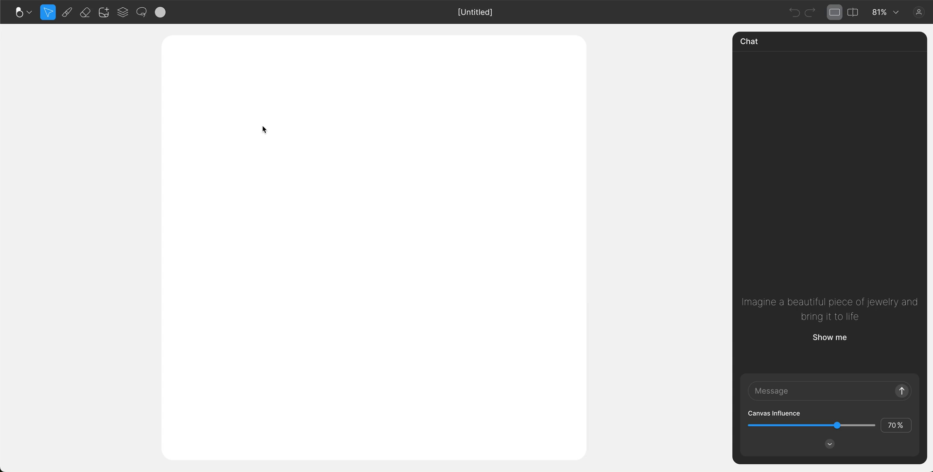
# Import Butterfly_Sketch.png onto the canvas.
pyautogui.click(66, 17)
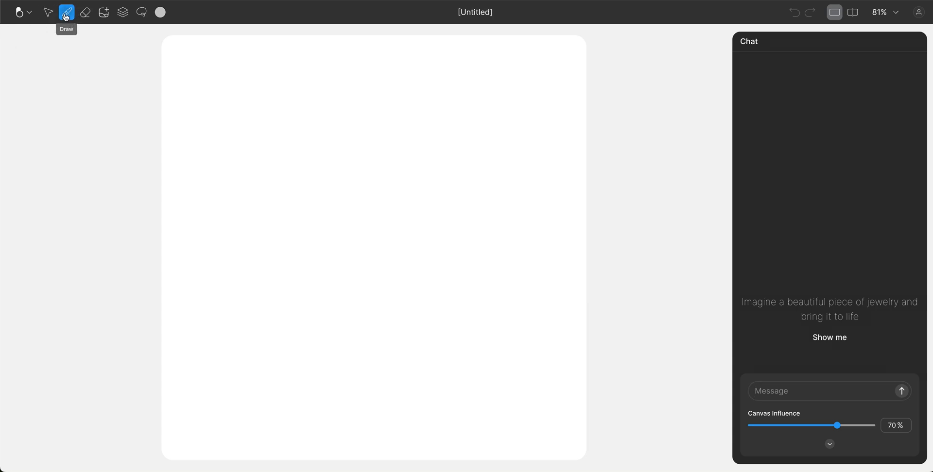
pyautogui.click(104, 14)
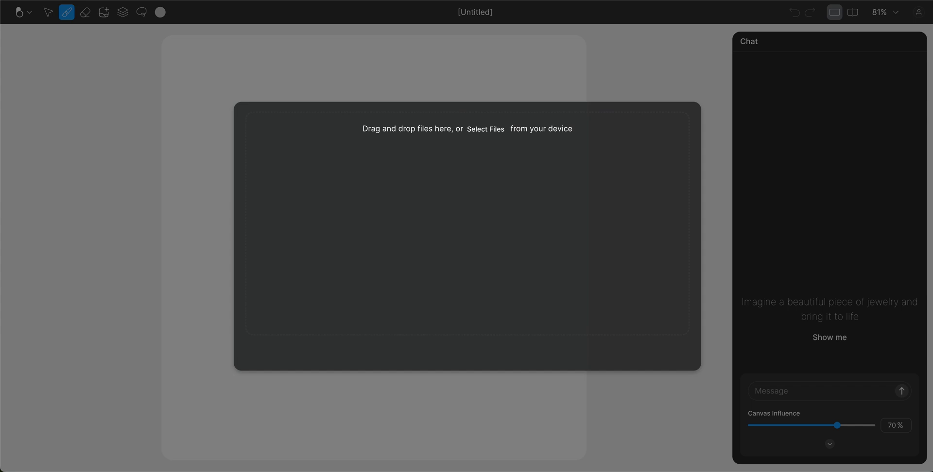
pyautogui.moveTo(790, 169); pyautogui.dragTo(430, 225)
pyautogui.click(468, 352)
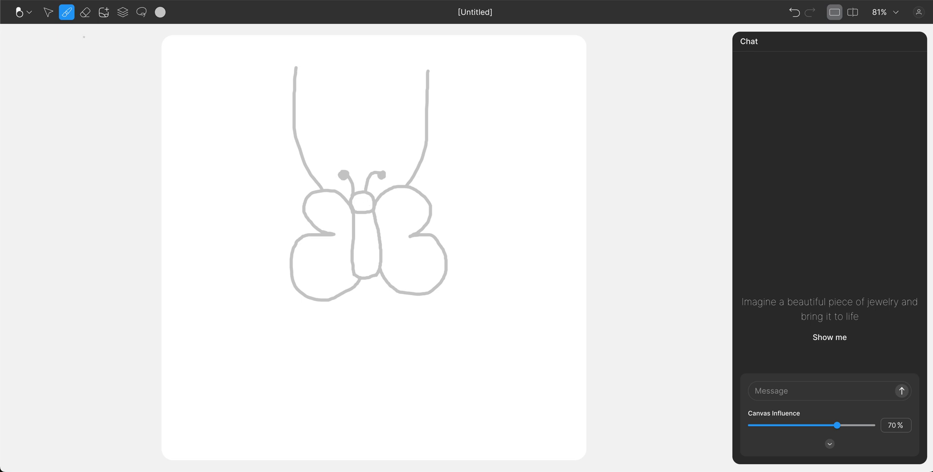
# Move the butterfly sketch lower and enlarge it around its centre.
pyautogui.click(48, 12)
pyautogui.moveTo(359, 208); pyautogui.dragTo(356, 232)
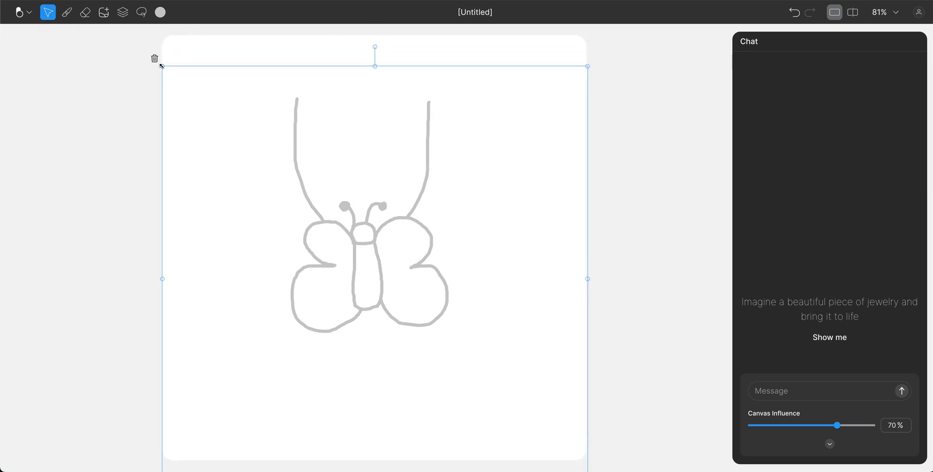
pyautogui.moveTo(162, 66); pyautogui.dragTo(130, 35)
pyautogui.moveTo(388, 195); pyautogui.dragTo(394, 193)
pyautogui.click(661, 207)
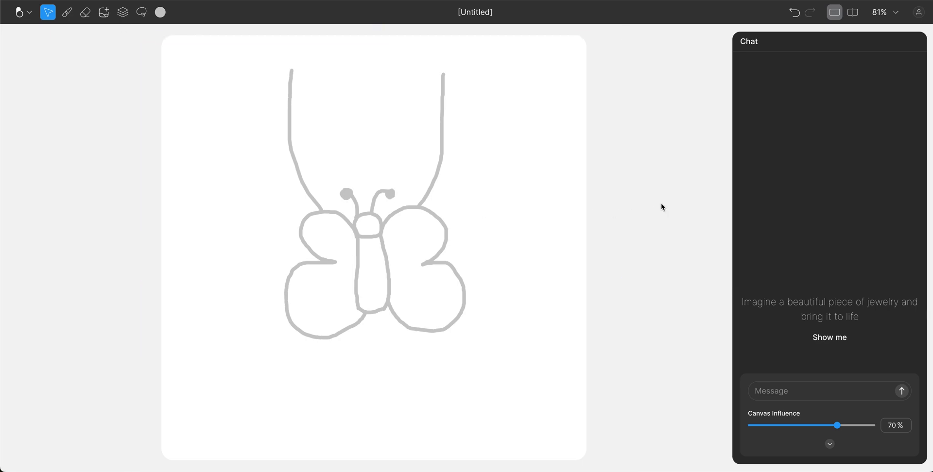
# Extend both pendant chain lines upward with the Draw brush.
pyautogui.click(66, 12)
pyautogui.moveTo(292, 69); pyautogui.dragTo(295, 40)
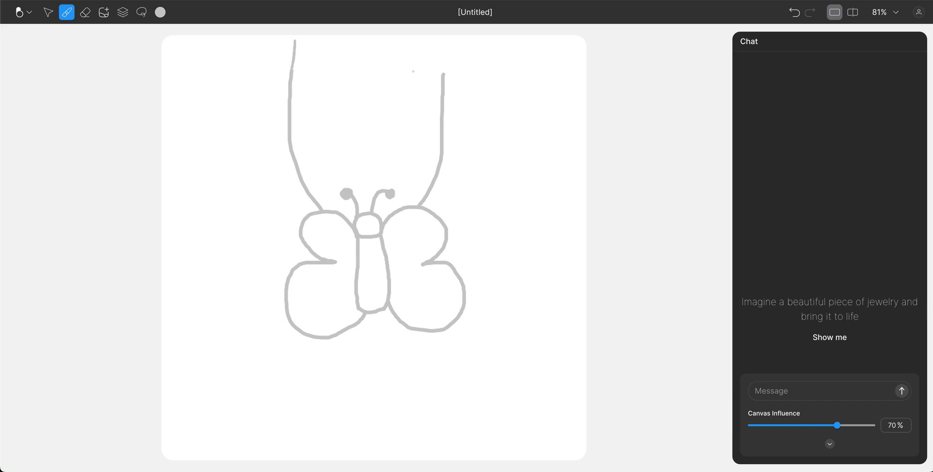
pyautogui.moveTo(444, 65)
pyautogui.mouseDown()
pyautogui.moveTo(445, 39)
pyautogui.moveTo(444, 69)
pyautogui.mouseUp()
# Switch the brush colour to dark magenta and paint a mark in the upper-left wing.
pyautogui.click(161, 12)
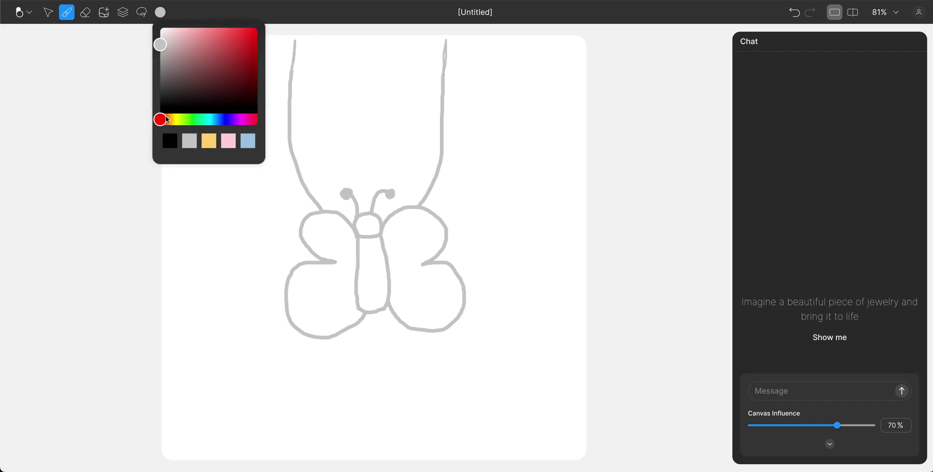
pyautogui.click(169, 119)
pyautogui.click(251, 119)
pyautogui.click(245, 70)
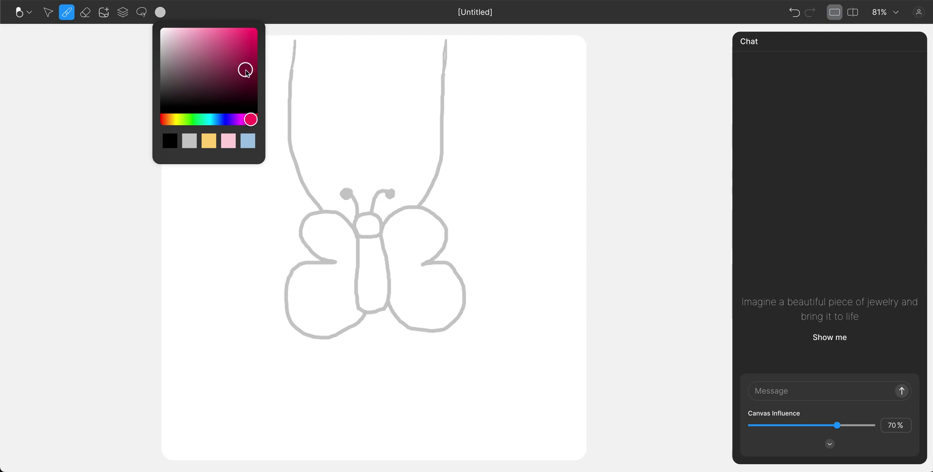
pyautogui.click(340, 238)
pyautogui.moveTo(336, 231); pyautogui.dragTo(331, 243)
# Paint 33px magenta gem dots across all four wings and lower Canvas Influence to about half.
pyautogui.click(68, 11)
pyautogui.moveTo(16, 77); pyautogui.dragTo(51, 78)
pyautogui.click(332, 236)
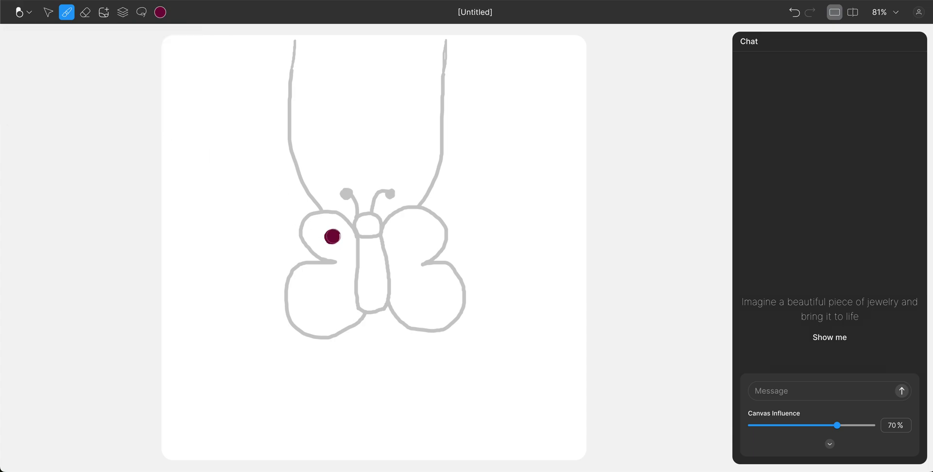
pyautogui.click(333, 277)
pyautogui.click(315, 288)
pyautogui.click(335, 297)
pyautogui.click(406, 290)
pyautogui.click(428, 305)
pyautogui.click(434, 286)
pyautogui.click(413, 247)
pyautogui.click(418, 228)
pyautogui.click(399, 233)
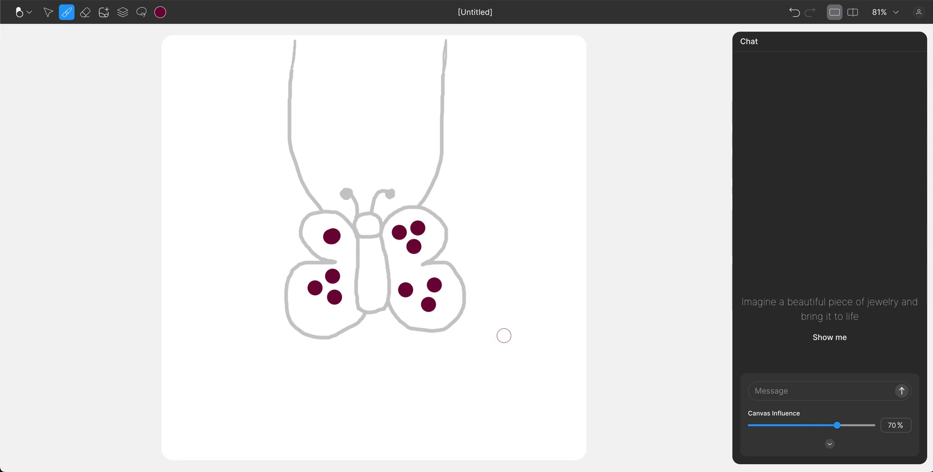
pyautogui.moveTo(837, 426); pyautogui.dragTo(812, 429)
# Send the prompt 'a pendant, made of white gold, with white diamonds and rubies' at 50% Canvas Influence.
pyautogui.click(781, 389)
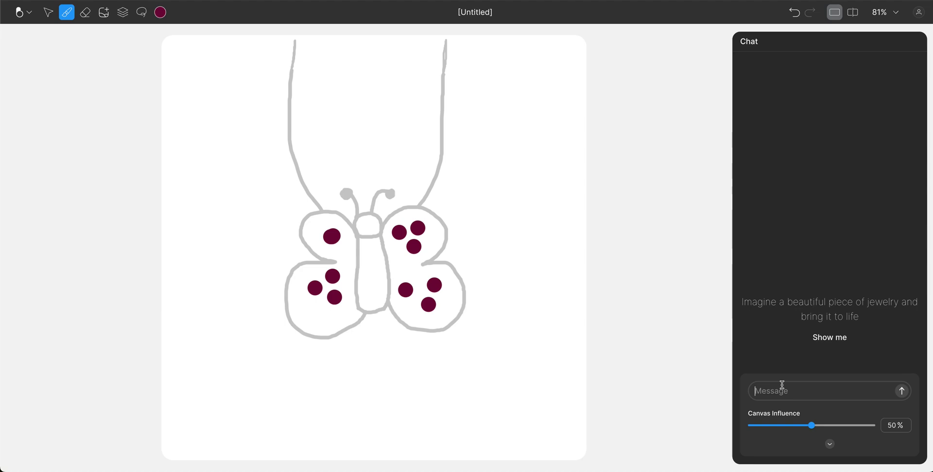
pyautogui.write('Thi')
pyautogui.press('BackSpace')
pyautogui.press('BackSpace')
pyautogui.press('BackSpace')
pyautogui.write('a pendant, made ')
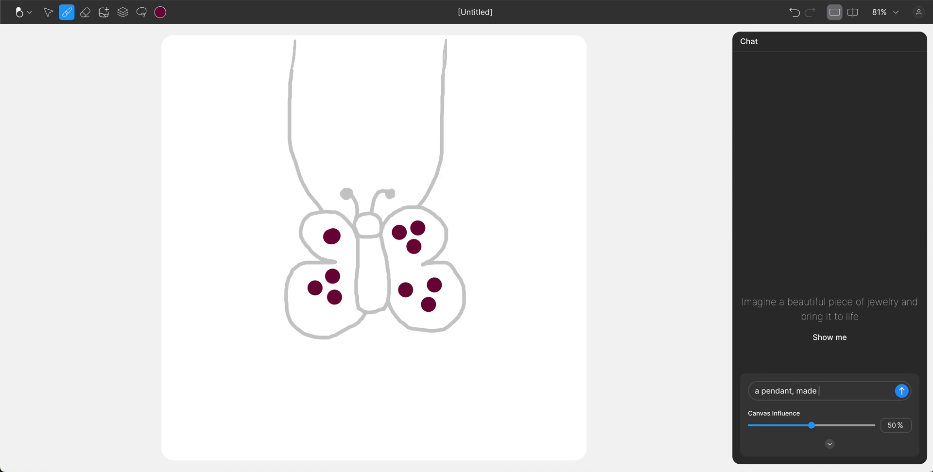
pyautogui.write('of white gold, with white diamonds ')
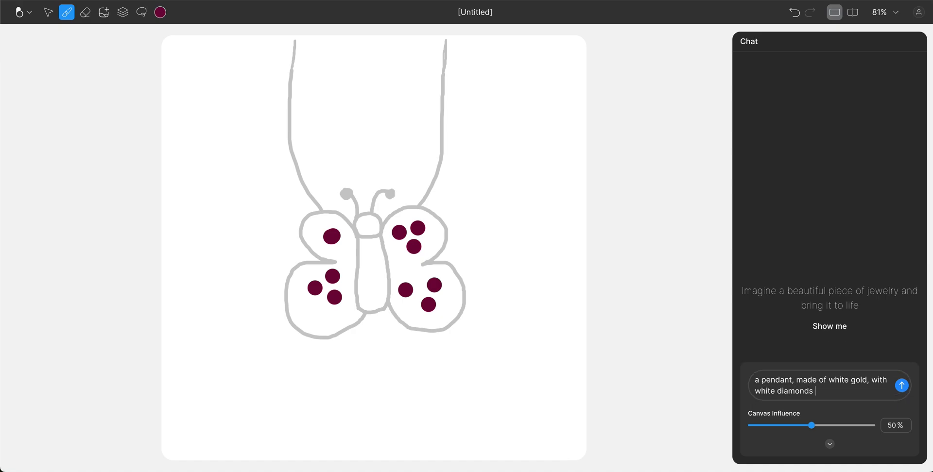
pyautogui.write('and rubies.')
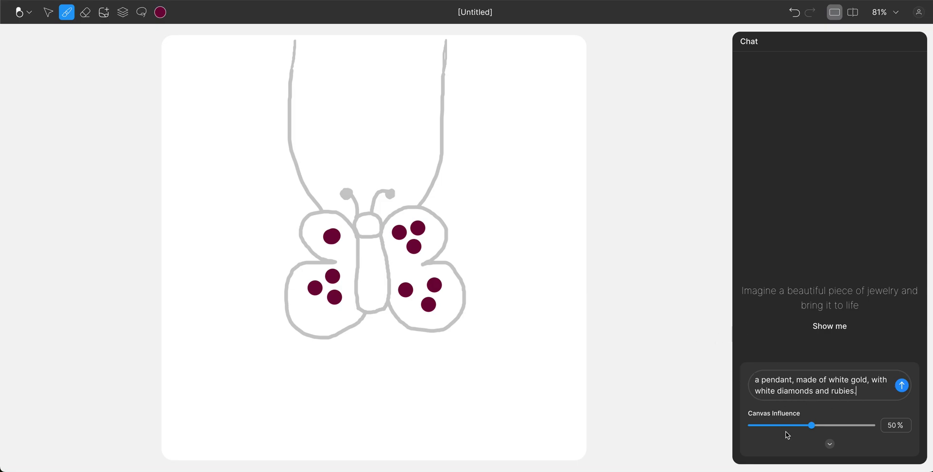
pyautogui.click(811, 426)
pyautogui.click(902, 386)
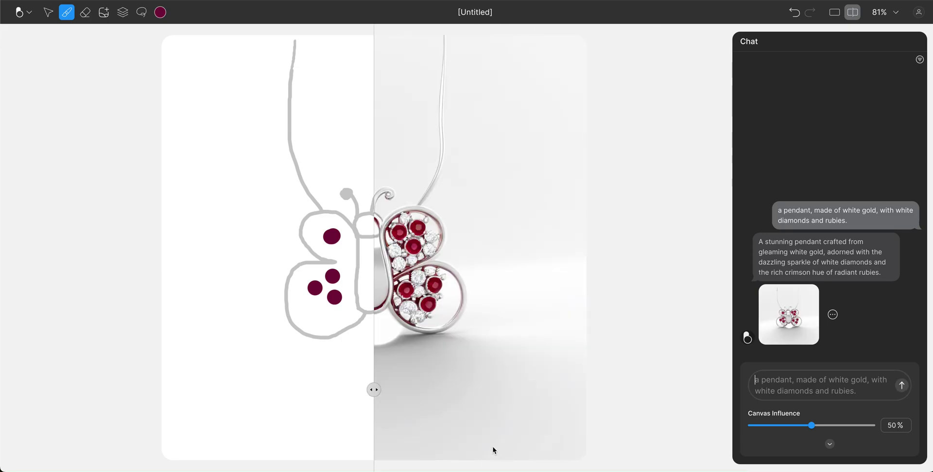
# Drag the split-view divider left to compare the rendered white gold pendant with the sketch.
pyautogui.moveTo(375, 386)
pyautogui.mouseDown()
pyautogui.moveTo(193, 386)
pyautogui.moveTo(541, 386)
pyautogui.moveTo(214, 389)
pyautogui.mouseUp()
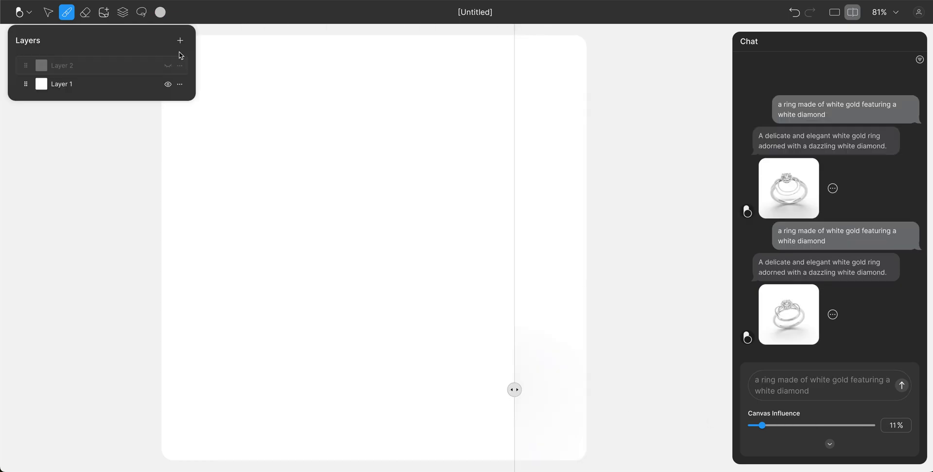
# Import the ring sketch image onto the blank canvas.
pyautogui.click(181, 40)
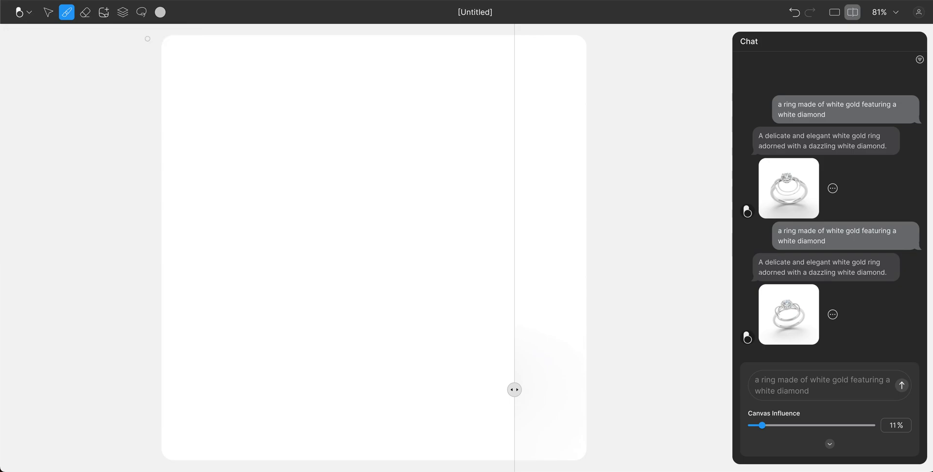
pyautogui.click(110, 18)
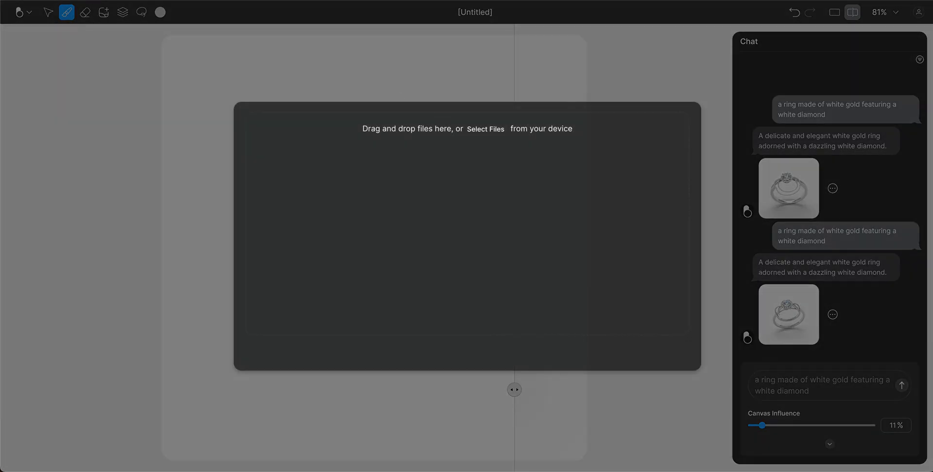
pyautogui.moveTo(449, 248); pyautogui.dragTo(452, 242)
pyautogui.click(468, 352)
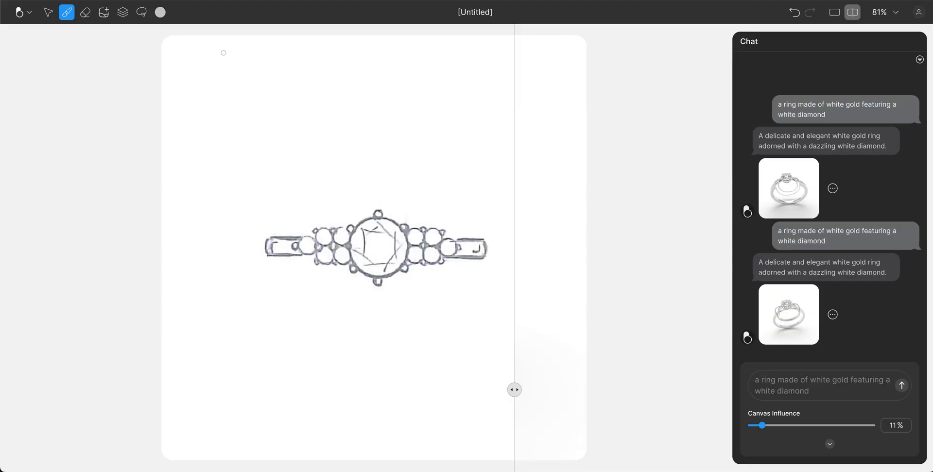
# Nudge the ring sketch left and enlarge it with the Select tool.
pyautogui.click(47, 12)
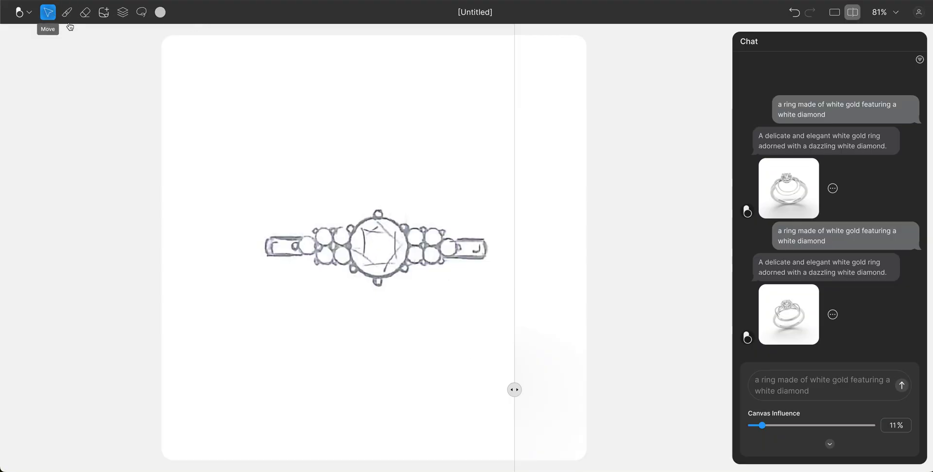
pyautogui.moveTo(335, 235); pyautogui.dragTo(331, 235)
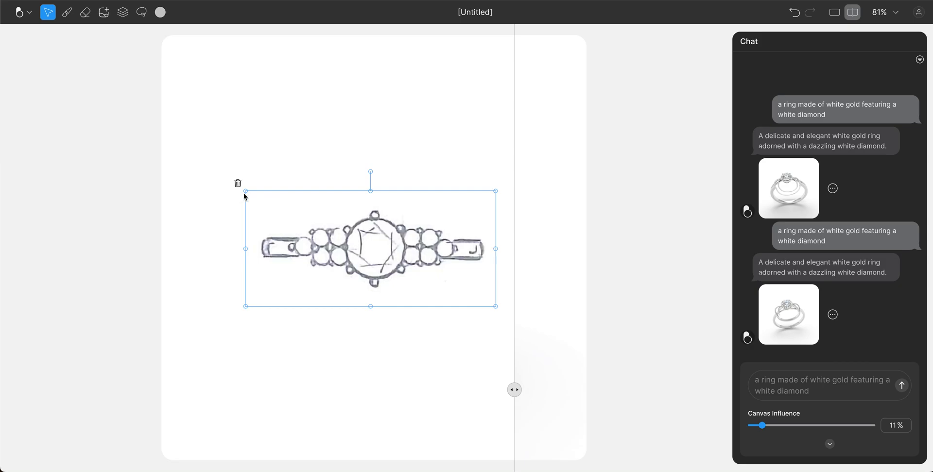
pyautogui.moveTo(245, 191); pyautogui.dragTo(210, 171)
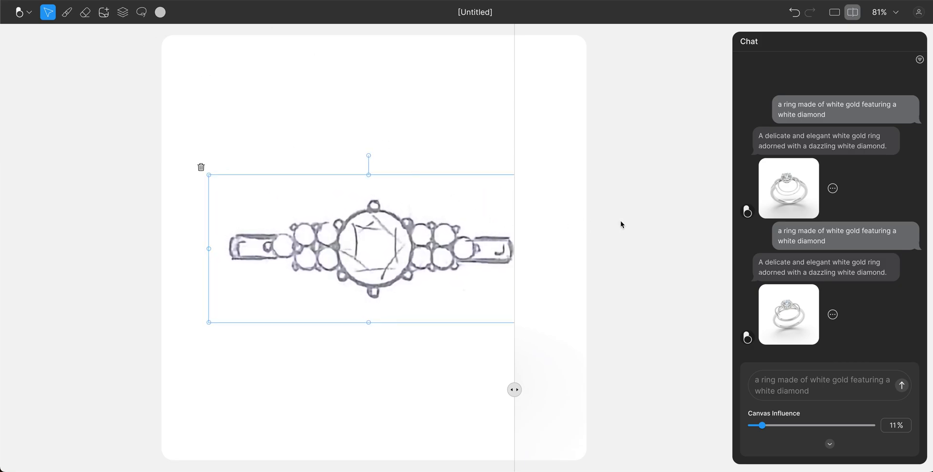
# Check the Layers list, then raise Canvas Influence toward 80%.
pyautogui.click(123, 13)
pyautogui.click(123, 14)
pyautogui.click(766, 426)
pyautogui.moveTo(766, 427); pyautogui.dragTo(850, 428)
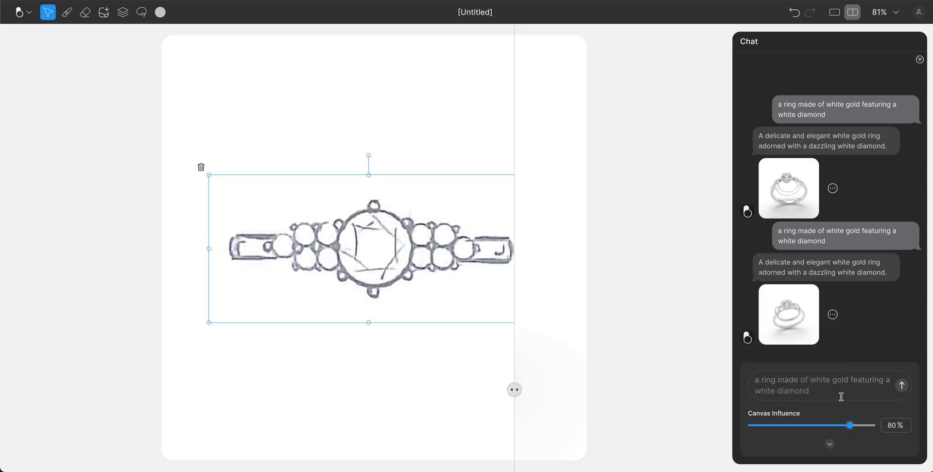
# Settle Canvas Influence at 80% and resend the previous ring prompt to render.
pyautogui.click(835, 389)
pyautogui.press('Tab')
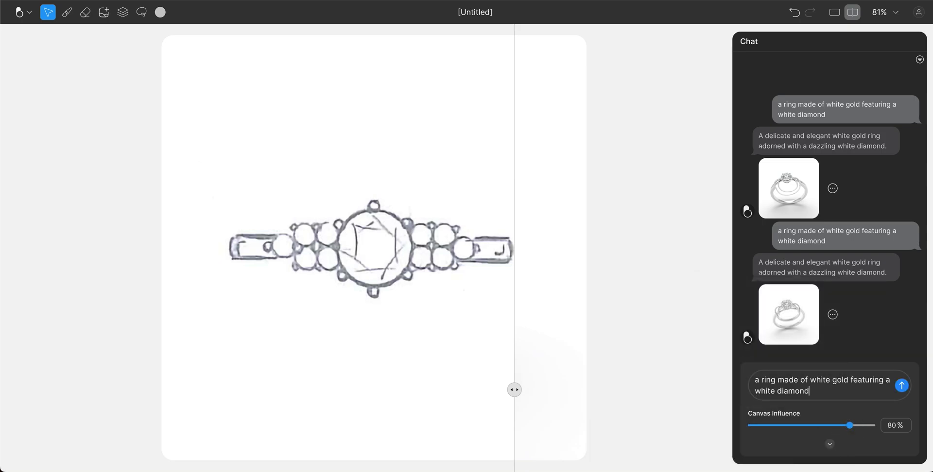
pyautogui.click(902, 386)
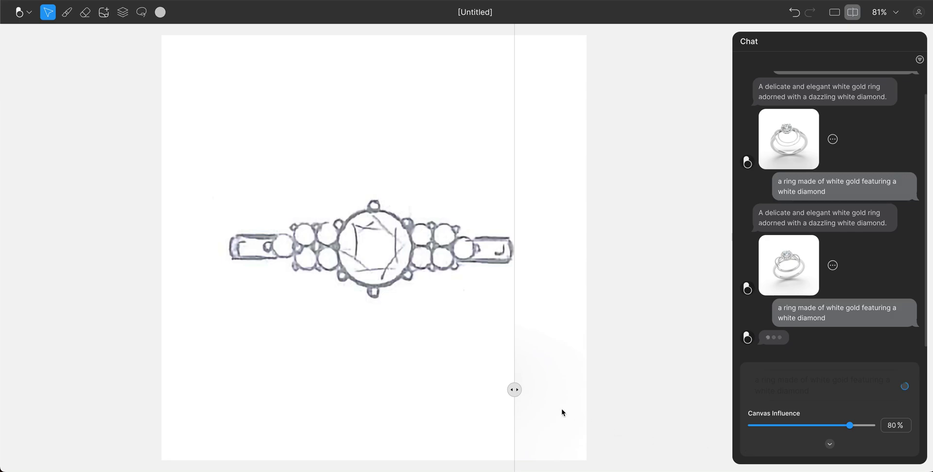
# Compare the white gold render against the sketch, then recall the prompt for editing.
pyautogui.moveTo(514, 390)
pyautogui.mouseDown()
pyautogui.moveTo(192, 384)
pyautogui.moveTo(573, 387)
pyautogui.moveTo(558, 387)
pyautogui.mouseUp()
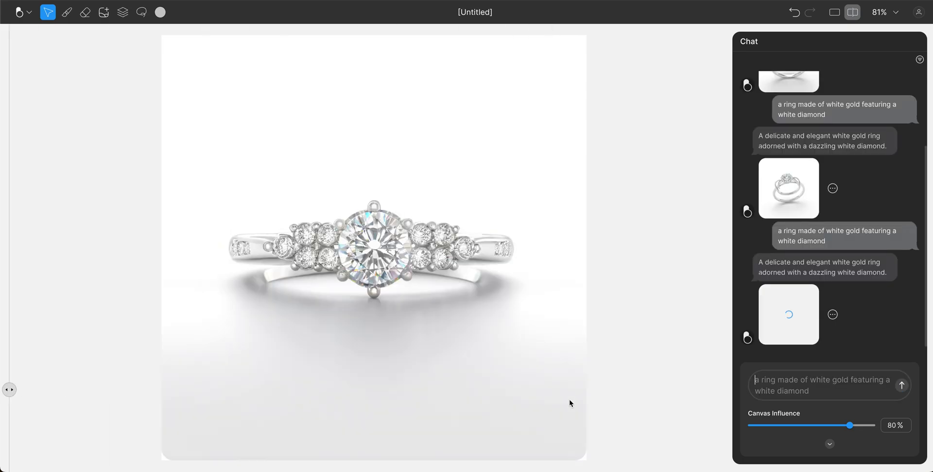
pyautogui.moveTo(7, 389)
pyautogui.mouseDown()
pyautogui.moveTo(575, 377)
pyautogui.moveTo(157, 377)
pyautogui.moveTo(542, 381)
pyautogui.moveTo(183, 387)
pyautogui.mouseUp()
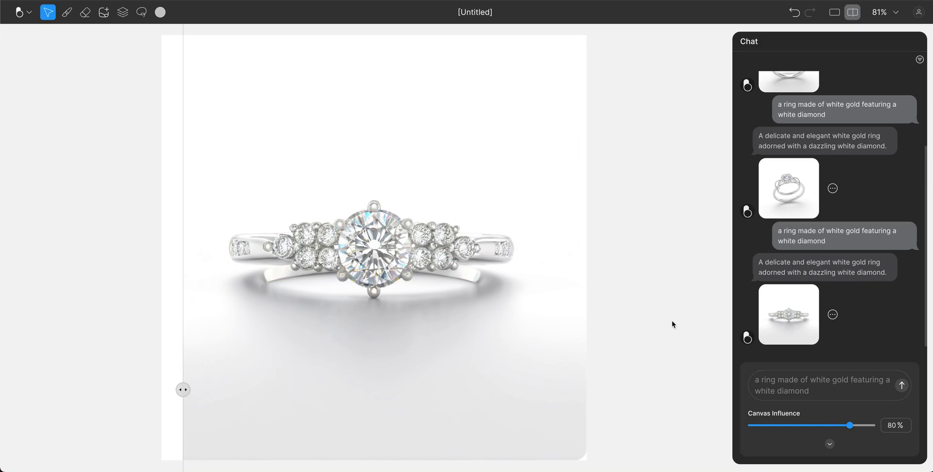
pyautogui.click(824, 389)
pyautogui.press('Tab')
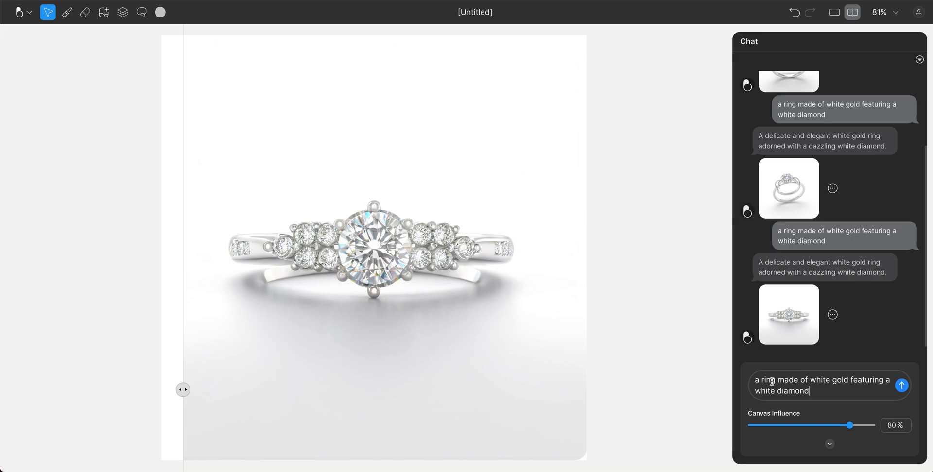
# Change the prompt to 'a ring made of rose gold featuring white diamonds' and send it.
pyautogui.doubleClick(815, 379)
pyautogui.press('BackSpace')
pyautogui.write('rose')
pyautogui.click(815, 390)
pyautogui.click(883, 380)
pyautogui.press('BackSpace')
pyautogui.press('BackSpace')
pyautogui.click(827, 394)
pyautogui.write('s')
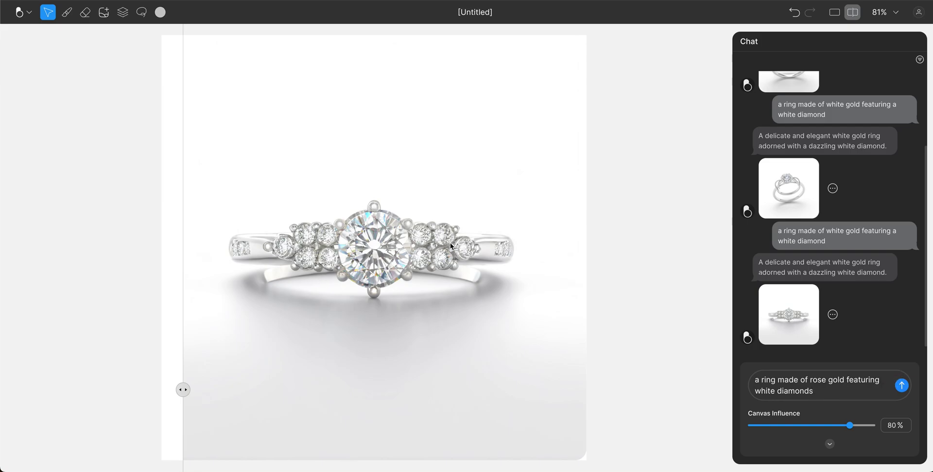
pyautogui.click(901, 386)
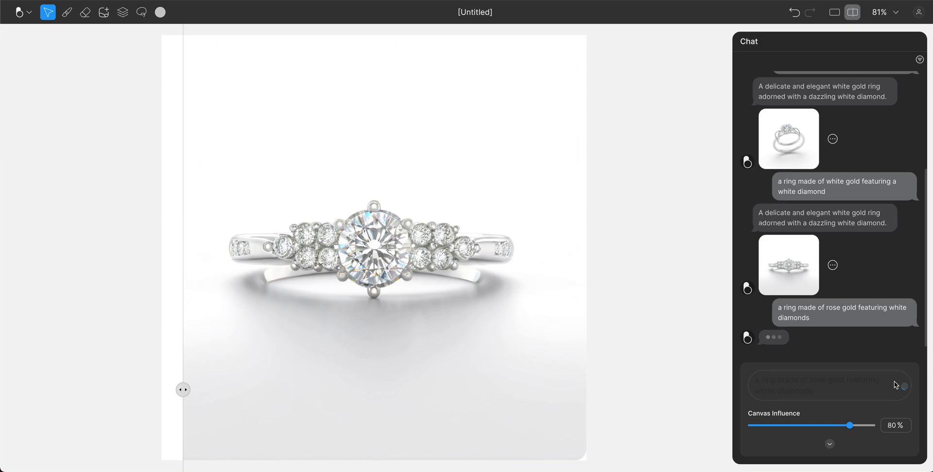
# Slide the before/after divider to compare the rose gold render with the sketch.
pyautogui.moveTo(182, 389)
pyautogui.mouseDown()
pyautogui.moveTo(558, 380)
pyautogui.moveTo(191, 387)
pyautogui.moveTo(205, 388)
pyautogui.mouseUp()
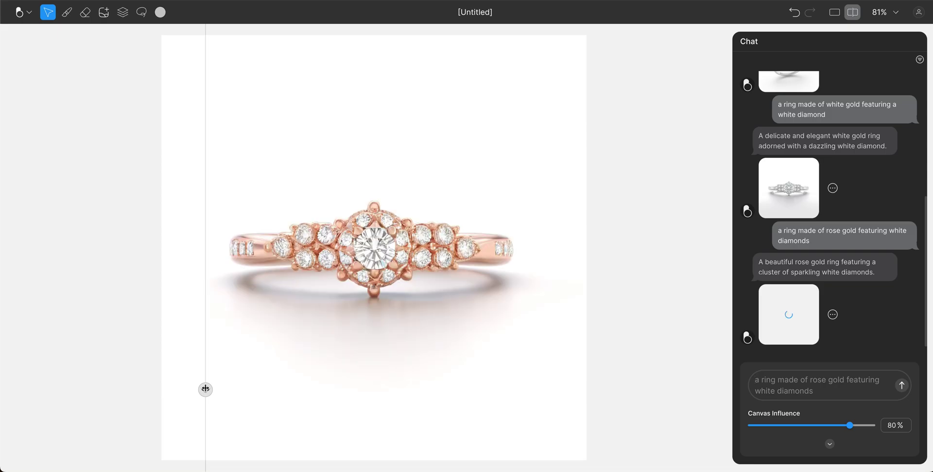
pyautogui.moveTo(205, 390)
pyautogui.mouseDown()
pyautogui.moveTo(471, 338)
pyautogui.moveTo(190, 346)
pyautogui.mouseUp()
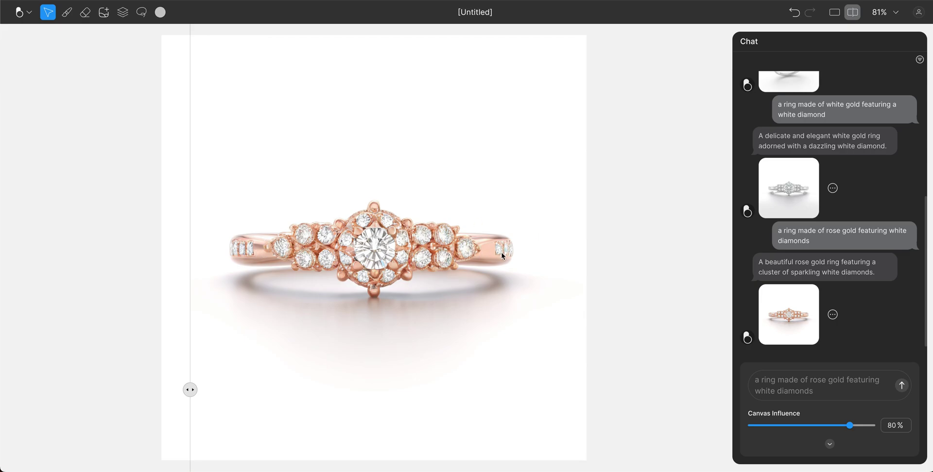
pyautogui.moveTo(190, 390)
pyautogui.mouseDown()
pyautogui.moveTo(546, 379)
pyautogui.moveTo(181, 379)
pyautogui.moveTo(543, 378)
pyautogui.mouseUp()
# Erase the facet lines in the sketched centre stone and send 'again' to regenerate the rose gold ring.
pyautogui.click(85, 12)
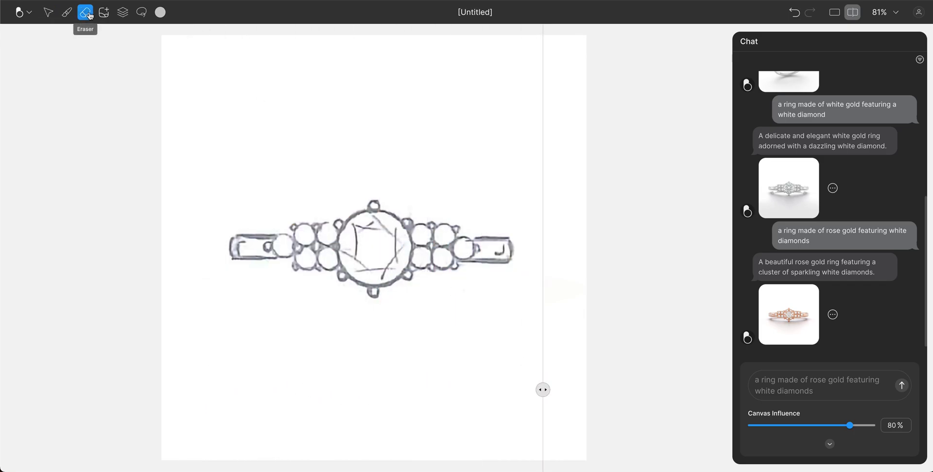
pyautogui.moveTo(373, 235)
pyautogui.mouseDown()
pyautogui.moveTo(367, 230)
pyautogui.moveTo(358, 246)
pyautogui.moveTo(358, 234)
pyautogui.moveTo(355, 253)
pyautogui.moveTo(384, 270)
pyautogui.moveTo(391, 233)
pyautogui.mouseUp()
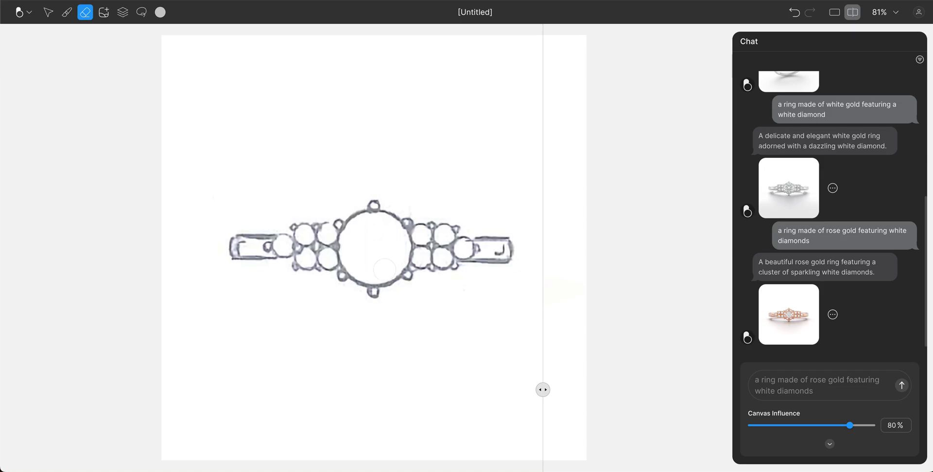
pyautogui.click(769, 377)
pyautogui.write('again')
pyautogui.press('Return')
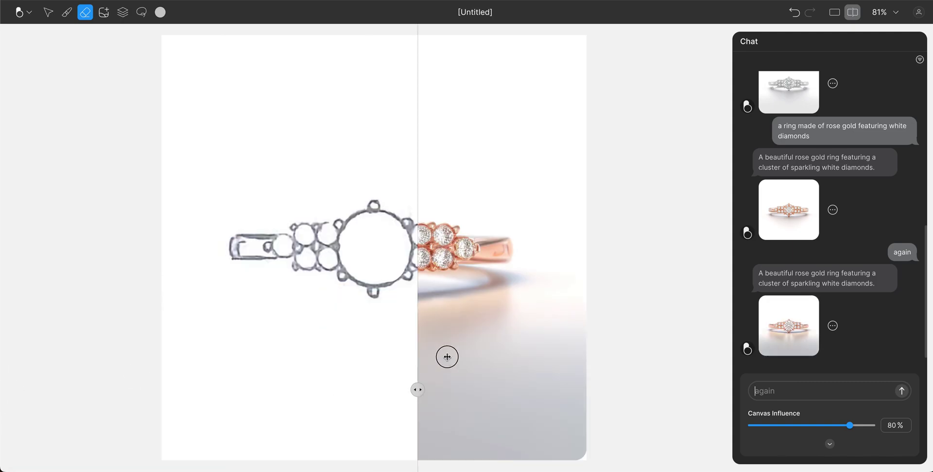
pyautogui.moveTo(317, 360); pyautogui.dragTo(161, 358)
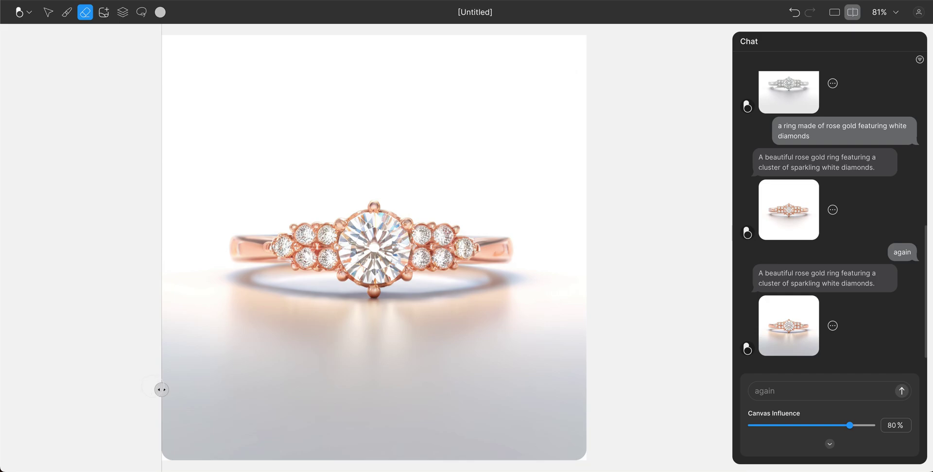
# Raise Canvas Influence to 98% and add the latest rose gold render to the canvas.
pyautogui.moveTo(161, 389)
pyautogui.mouseDown()
pyautogui.moveTo(560, 383)
pyautogui.moveTo(222, 384)
pyautogui.mouseUp()
pyautogui.moveTo(850, 425); pyautogui.dragTo(867, 422)
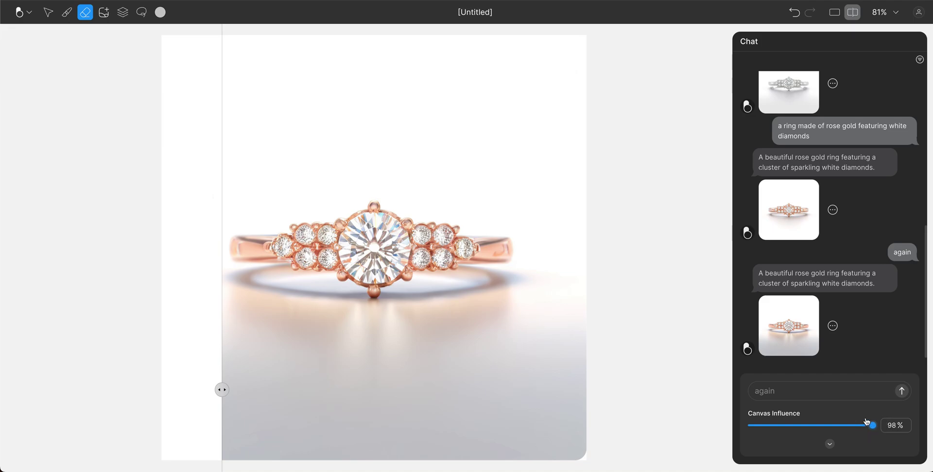
pyautogui.moveTo(812, 311)
pyautogui.moveTo(222, 390); pyautogui.dragTo(374, 387)
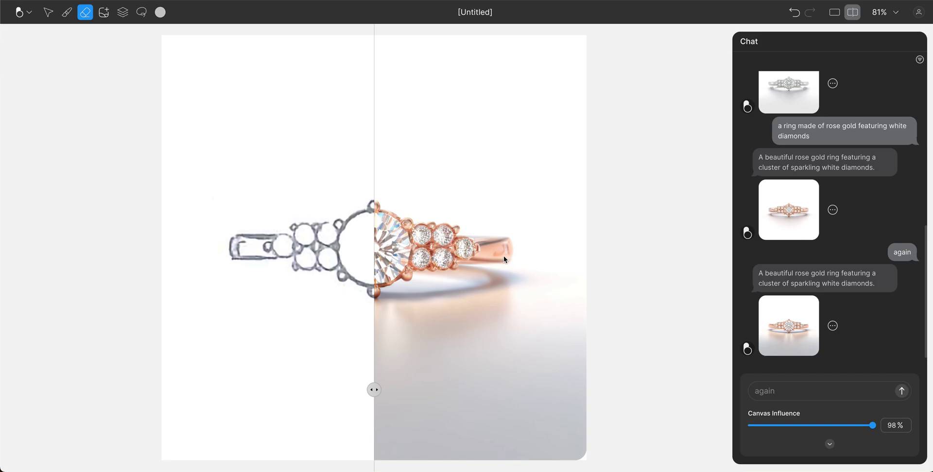
pyautogui.moveTo(814, 306)
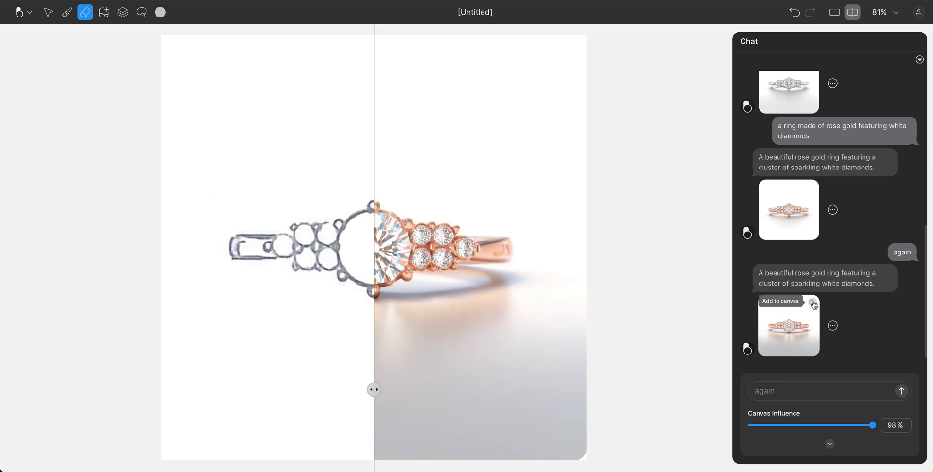
pyautogui.click(814, 305)
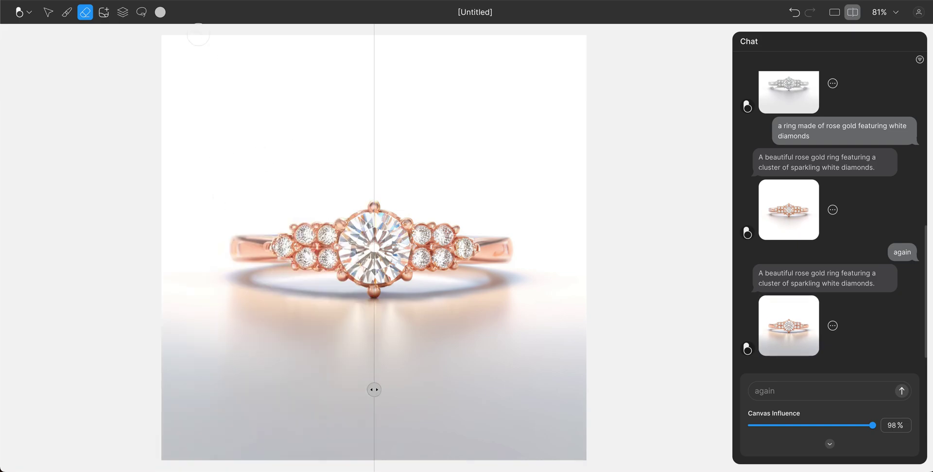
pyautogui.click(123, 12)
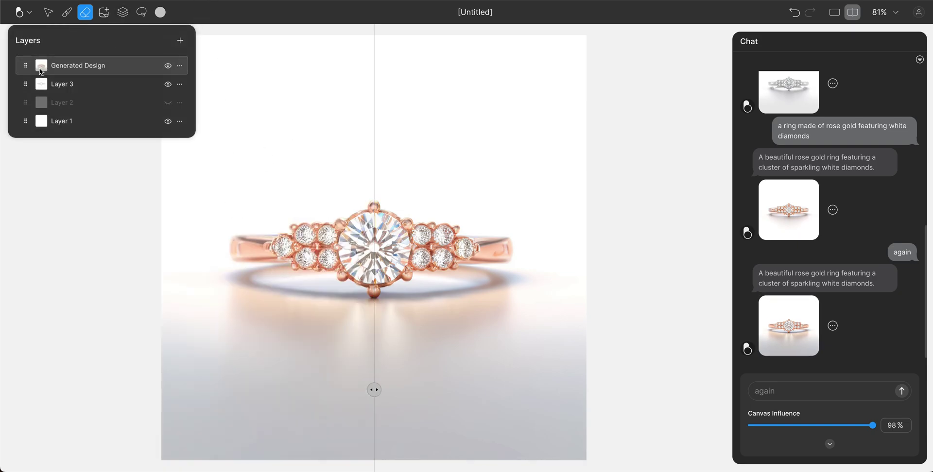
pyautogui.click(168, 66)
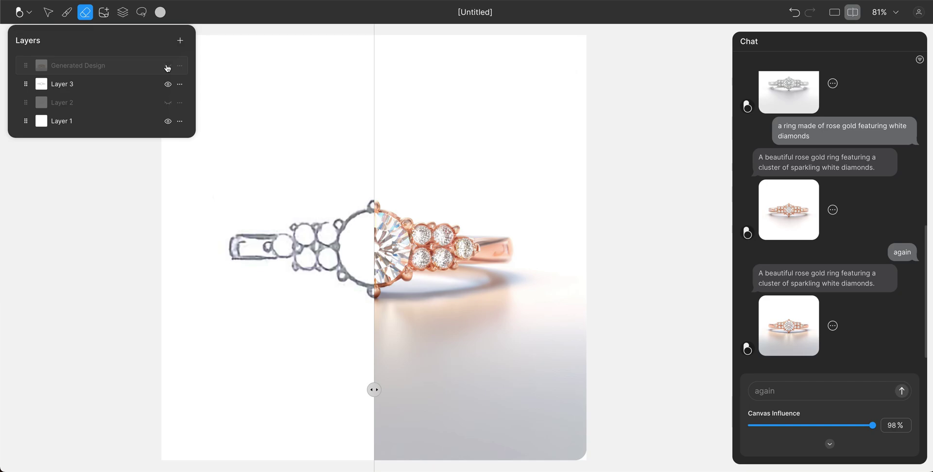
pyautogui.click(168, 66)
pyautogui.click(168, 66)
pyautogui.click(168, 66)
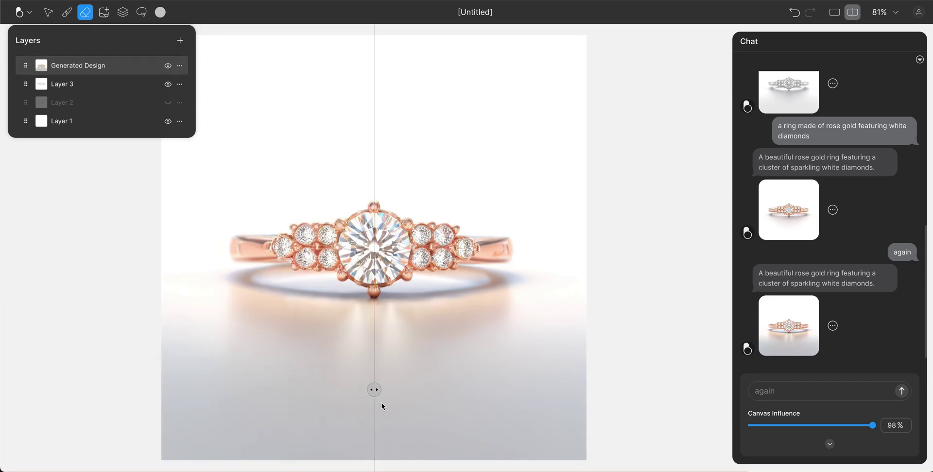
pyautogui.moveTo(374, 391); pyautogui.dragTo(564, 387)
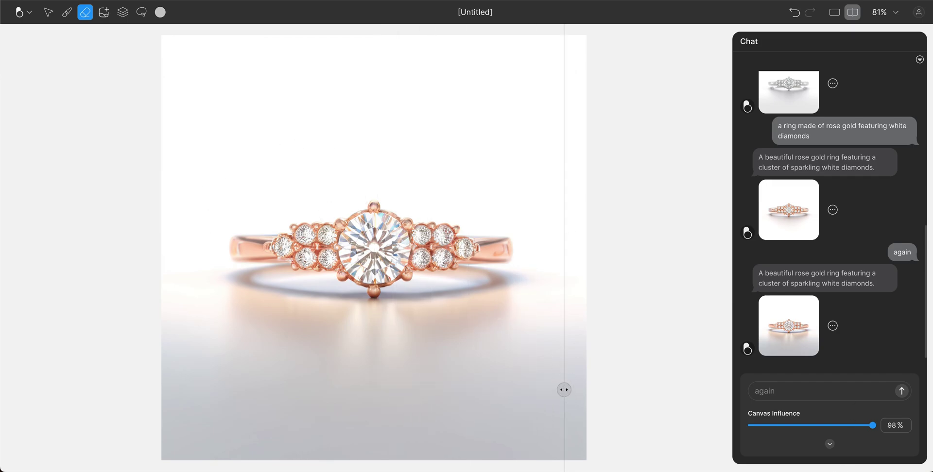
pyautogui.click(784, 396)
# Copy the latest reply into the prompt and replace 'rose' with 'yellow'.
pyautogui.moveTo(758, 274); pyautogui.dragTo(887, 285)
pyautogui.hotkey('ctrl', 'c')
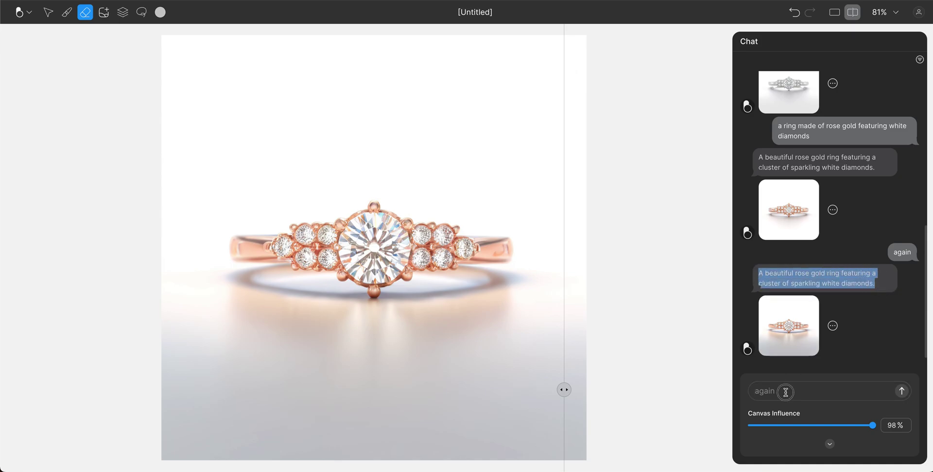
pyautogui.click(786, 391)
pyautogui.hotkey('ctrl', 'v')
pyautogui.moveTo(797, 380); pyautogui.dragTo(811, 380)
pyautogui.write('yellow')
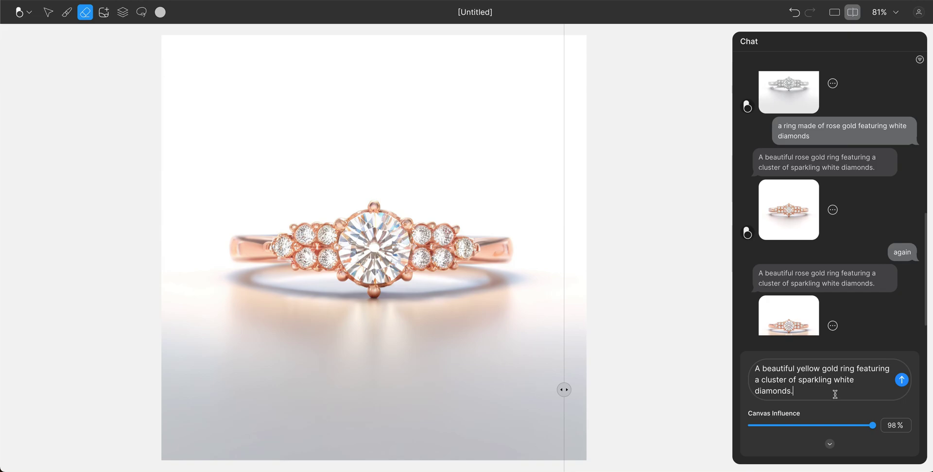
# Set Canvas Influence to 90% and send the yellow gold ring prompt.
pyautogui.click(873, 427)
pyautogui.moveTo(874, 427); pyautogui.dragTo(885, 426)
pyautogui.moveTo(870, 428); pyautogui.dragTo(864, 427)
pyautogui.click(902, 380)
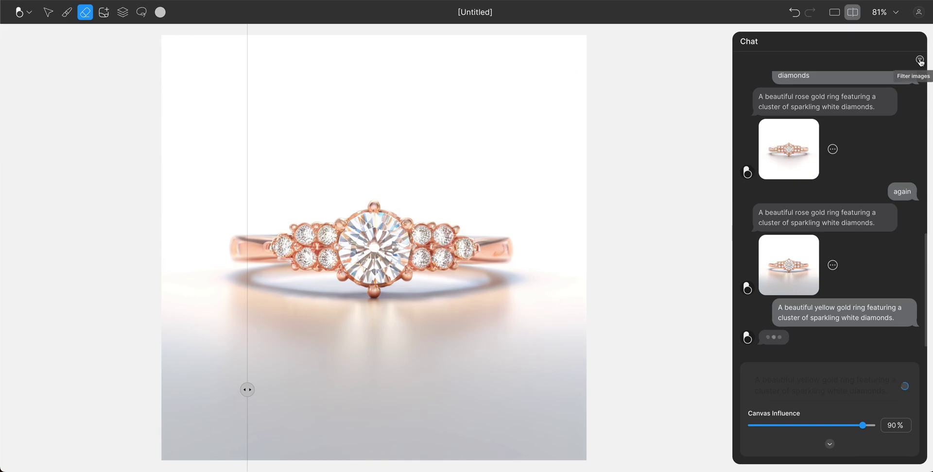
pyautogui.click(920, 61)
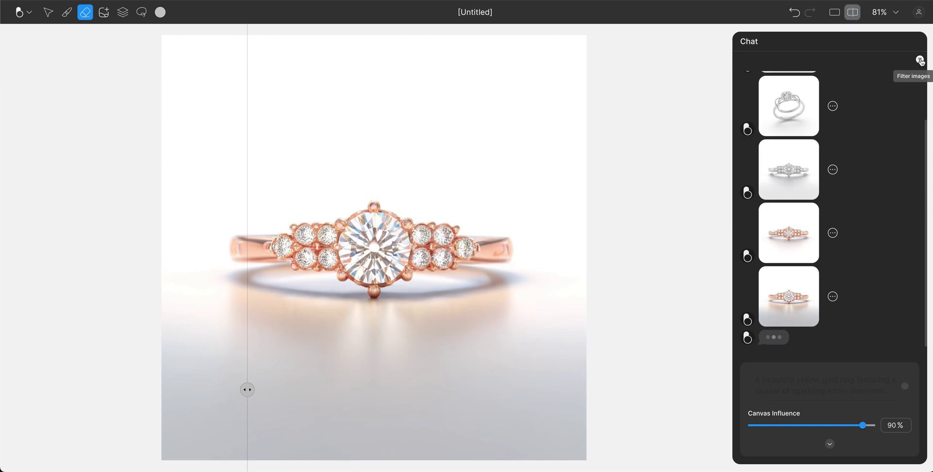
# Filter the chat to generated images only and load the yellow gold render onto the canvas.
pyautogui.click(920, 60)
pyautogui.click(920, 60)
pyautogui.click(920, 60)
pyautogui.click(920, 60)
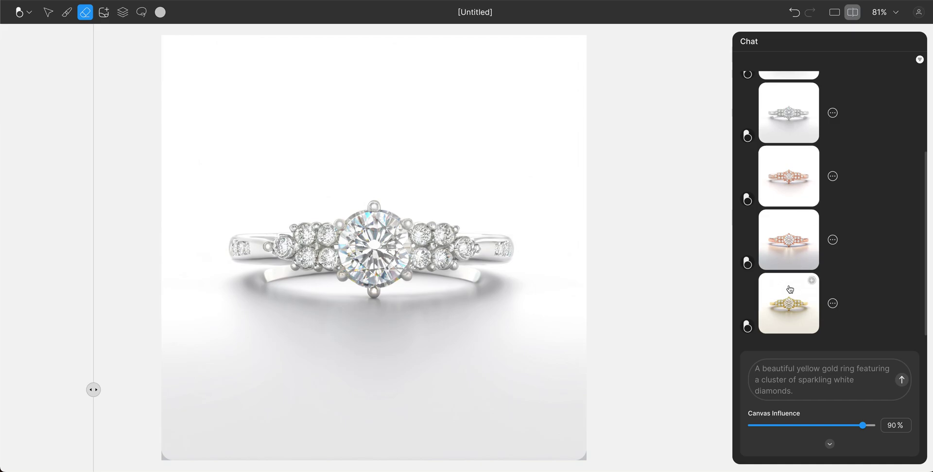
pyautogui.click(790, 302)
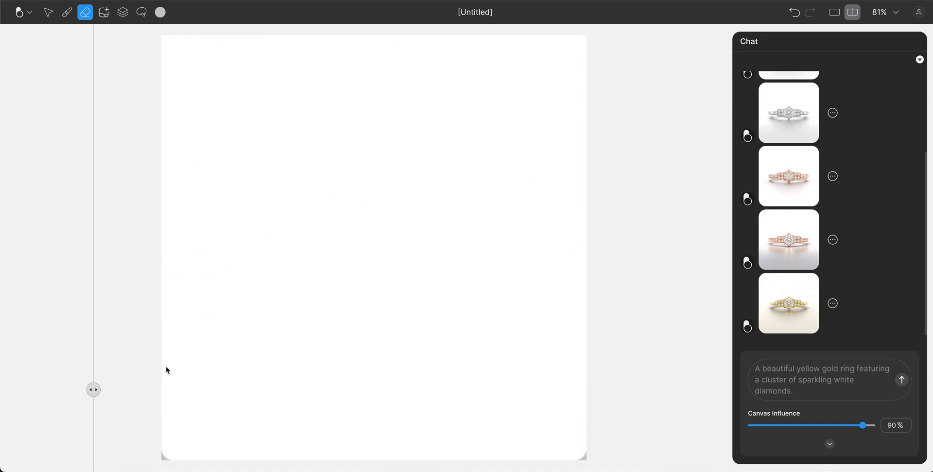
# Compare the renders with the divider and view the white gold ring render.
pyautogui.moveTo(93, 390); pyautogui.dragTo(572, 390)
pyautogui.moveTo(459, 378); pyautogui.dragTo(181, 370)
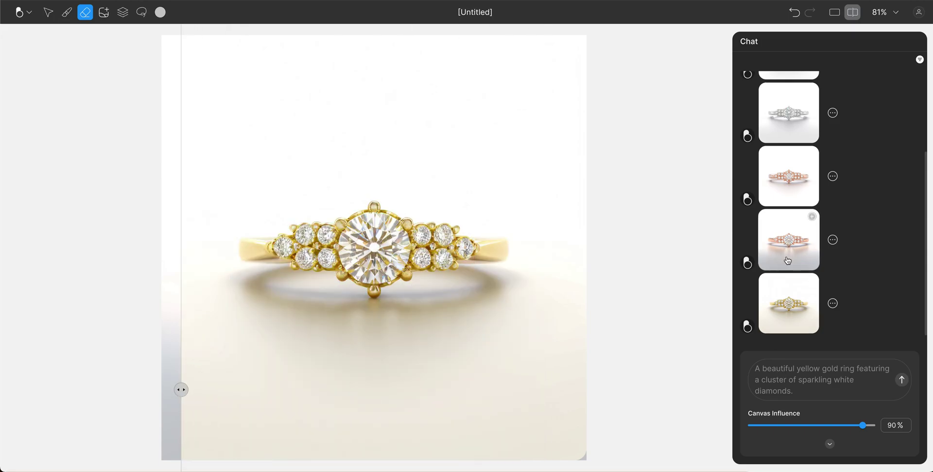
pyautogui.moveTo(779, 185)
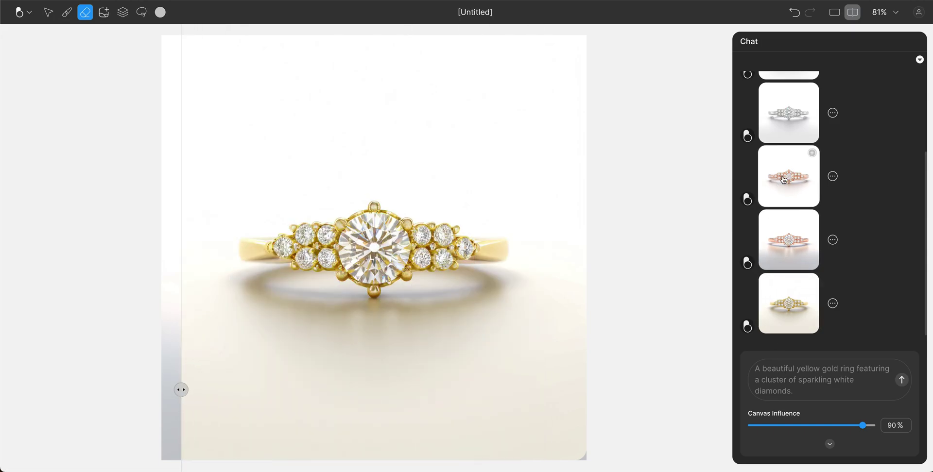
pyautogui.click(791, 108)
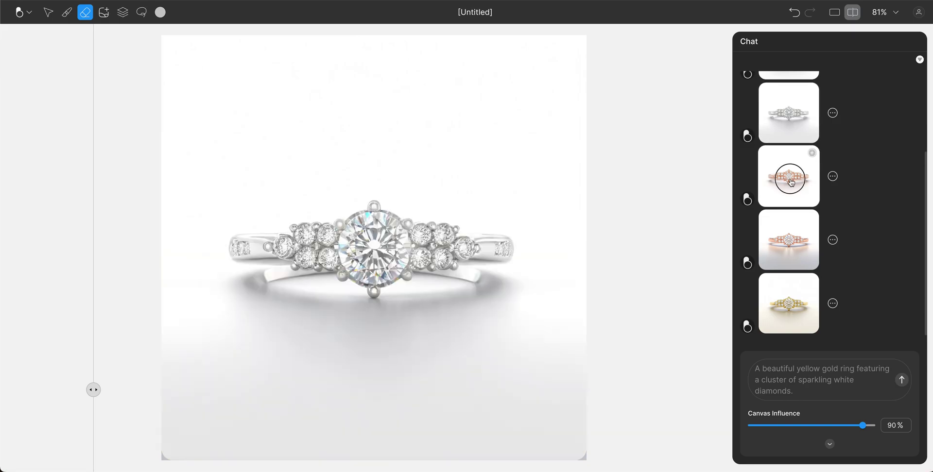
# View both rose gold renders, then load the yellow gold cluster ring onto the canvas.
pyautogui.click(789, 241)
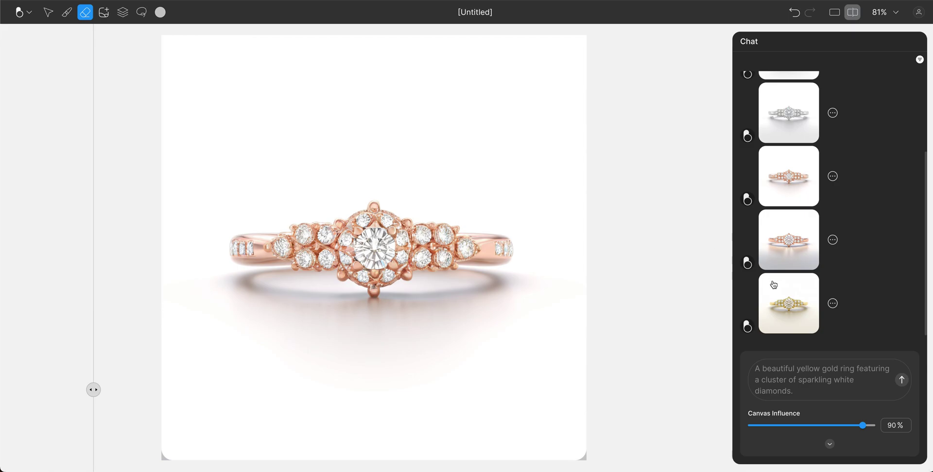
pyautogui.click(780, 243)
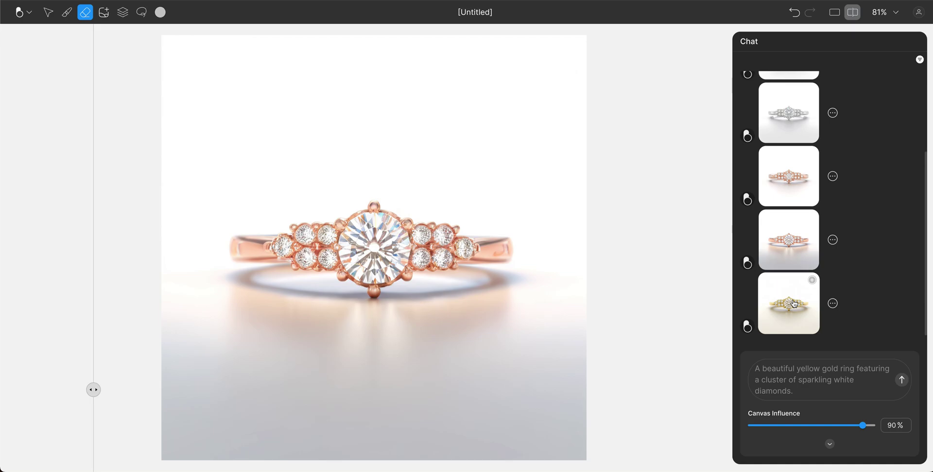
pyautogui.moveTo(93, 389); pyautogui.dragTo(227, 350)
pyautogui.click(809, 310)
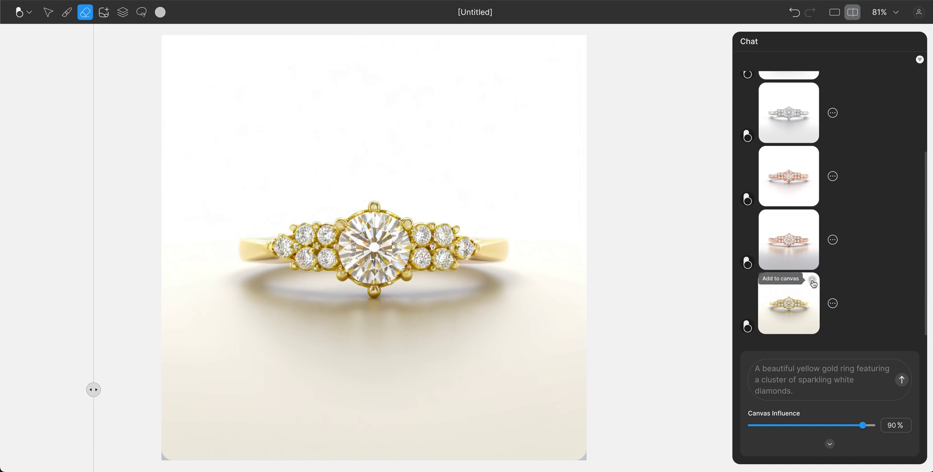
# Toggle the top Generated Design layer off and on to check the rose gold beneath, then close Layers.
pyautogui.moveTo(93, 389); pyautogui.dragTo(551, 390)
pyautogui.click(122, 12)
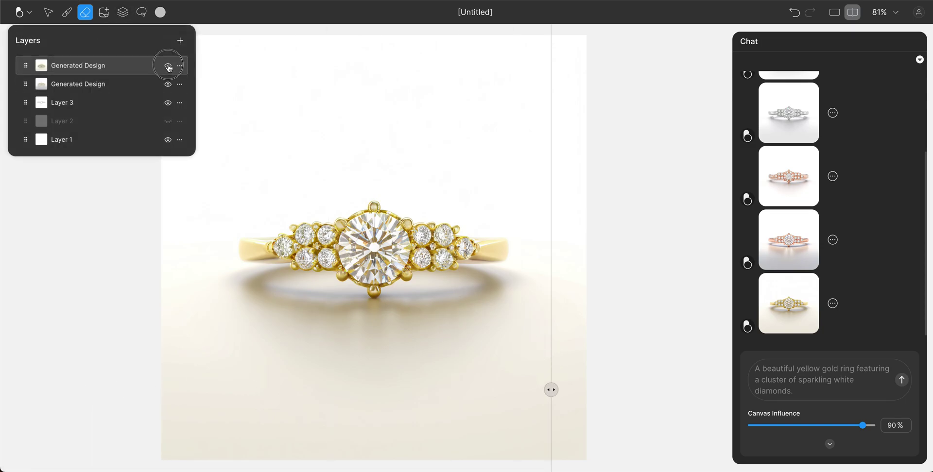
pyautogui.click(169, 67)
pyautogui.click(168, 67)
pyautogui.click(86, 14)
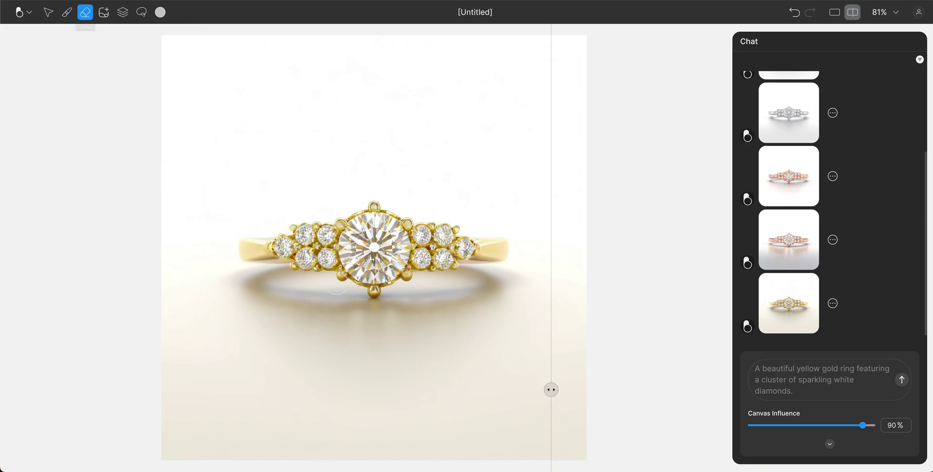
# Erase yellow gold from the left shank and shrink the eraser to 25px.
pyautogui.moveTo(261, 249); pyautogui.dragTo(251, 251)
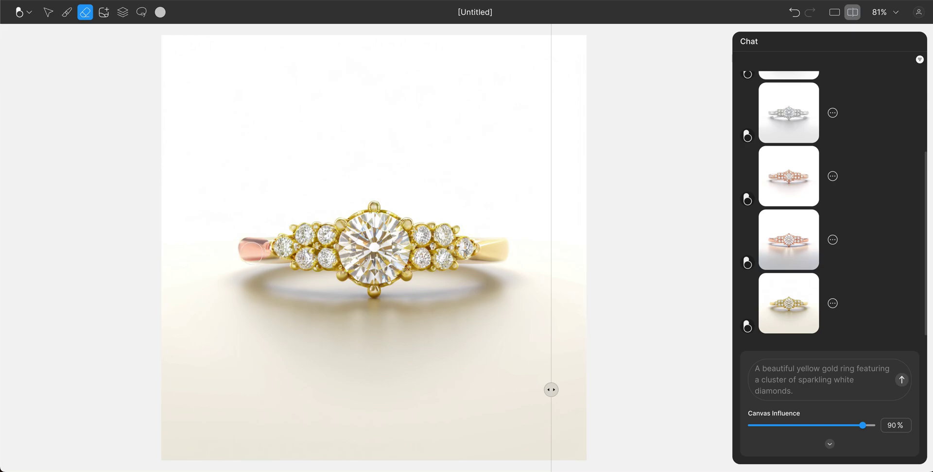
pyautogui.moveTo(251, 246)
pyautogui.mouseDown()
pyautogui.moveTo(238, 256)
pyautogui.moveTo(260, 241)
pyautogui.moveTo(257, 249)
pyautogui.moveTo(249, 227)
pyautogui.mouseUp()
pyautogui.click(85, 12)
pyautogui.moveTo(77, 57); pyautogui.dragTo(40, 58)
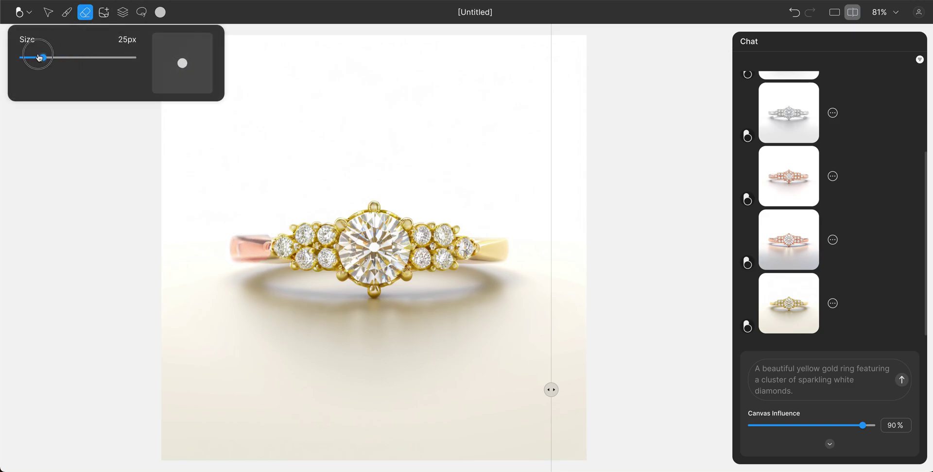
pyautogui.click(267, 259)
# Erase gold under the first side diamond and along the right shank to reveal rose gold.
pyautogui.moveTo(266, 259)
pyautogui.mouseDown()
pyautogui.moveTo(288, 263)
pyautogui.moveTo(265, 249)
pyautogui.moveTo(267, 235)
pyautogui.moveTo(269, 248)
pyautogui.mouseUp()
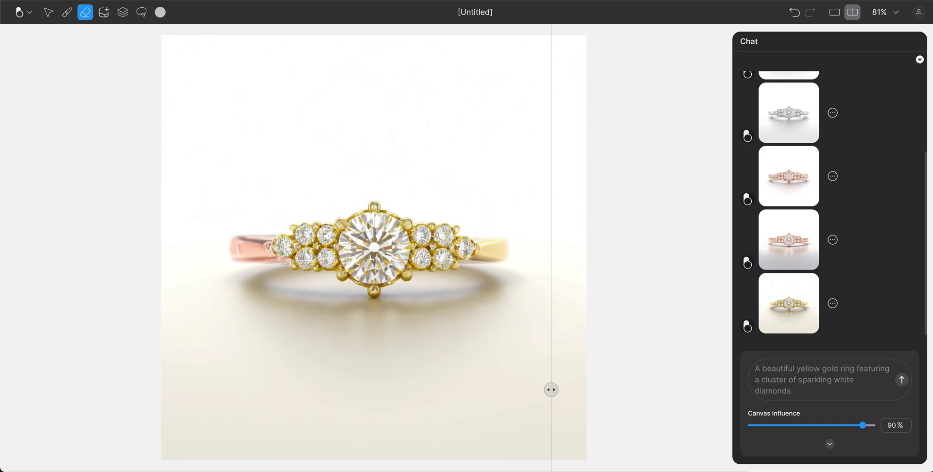
pyautogui.moveTo(483, 242)
pyautogui.mouseDown()
pyautogui.moveTo(504, 244)
pyautogui.moveTo(479, 243)
pyautogui.moveTo(476, 257)
pyautogui.moveTo(509, 246)
pyautogui.moveTo(504, 256)
pyautogui.moveTo(460, 261)
pyautogui.moveTo(504, 246)
pyautogui.moveTo(481, 238)
pyautogui.moveTo(515, 245)
pyautogui.moveTo(515, 256)
pyautogui.moveTo(497, 260)
pyautogui.mouseUp()
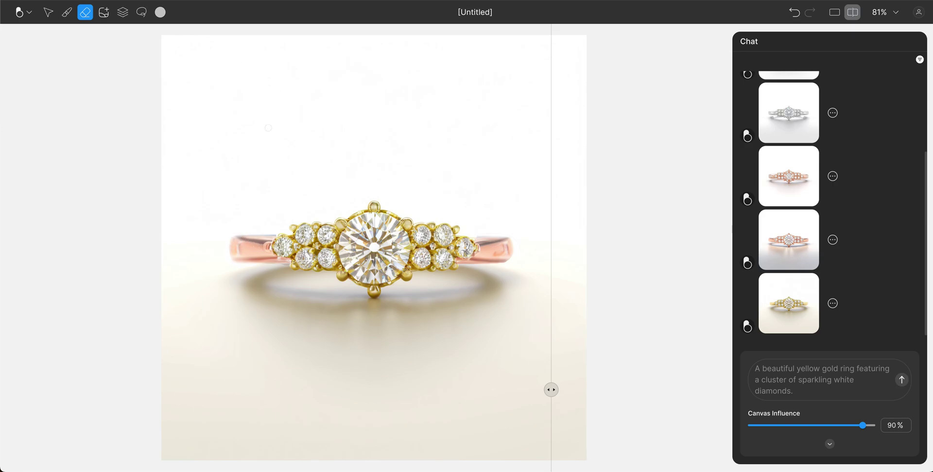
pyautogui.rightClick(212, 88)
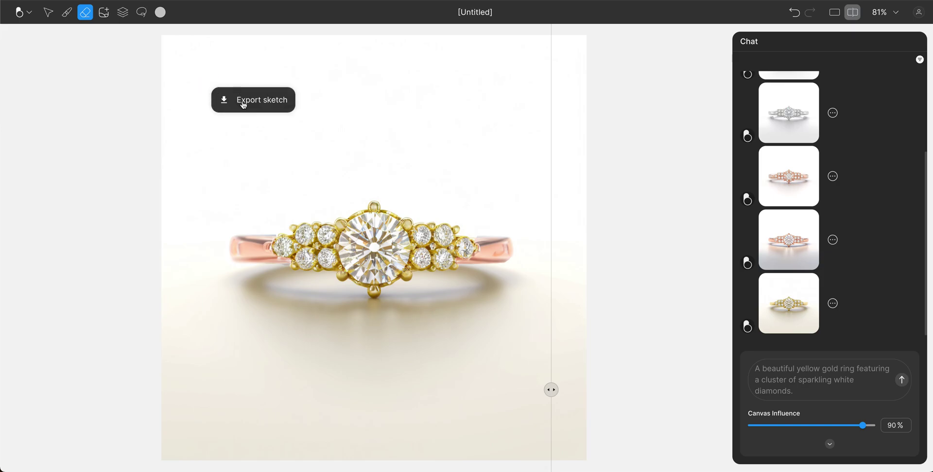
pyautogui.click(618, 192)
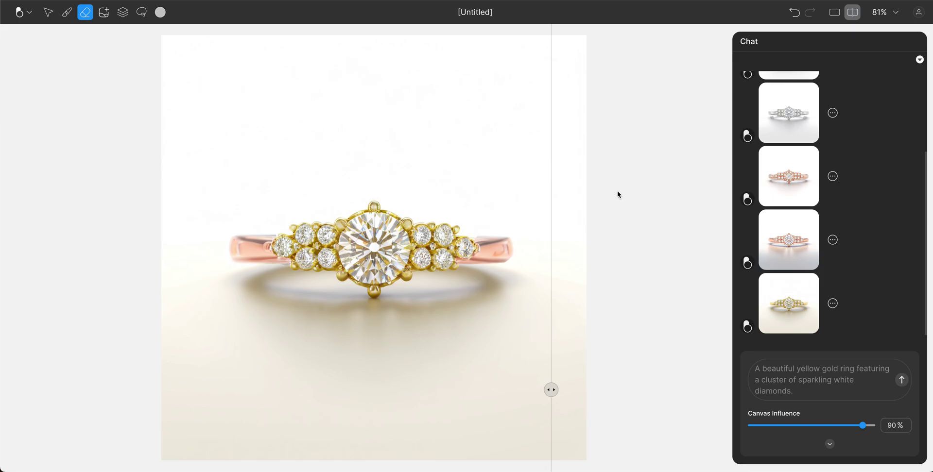
pyautogui.click(834, 304)
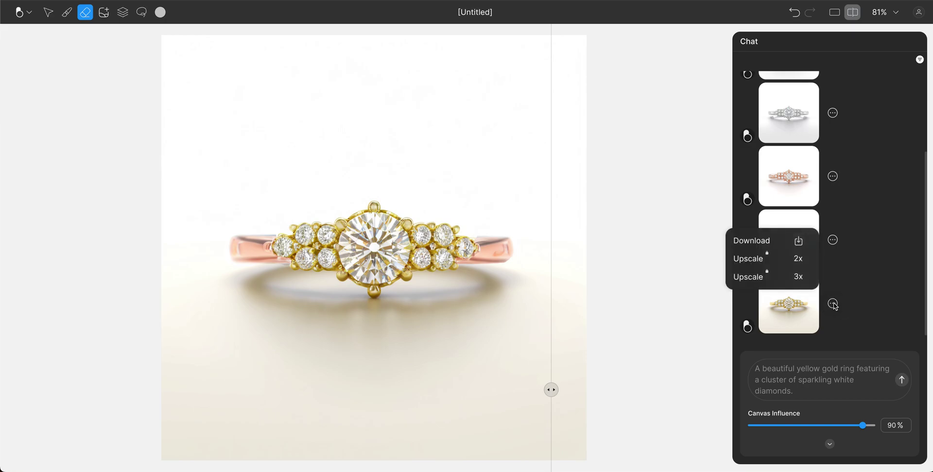
pyautogui.click(834, 243)
pyautogui.click(834, 243)
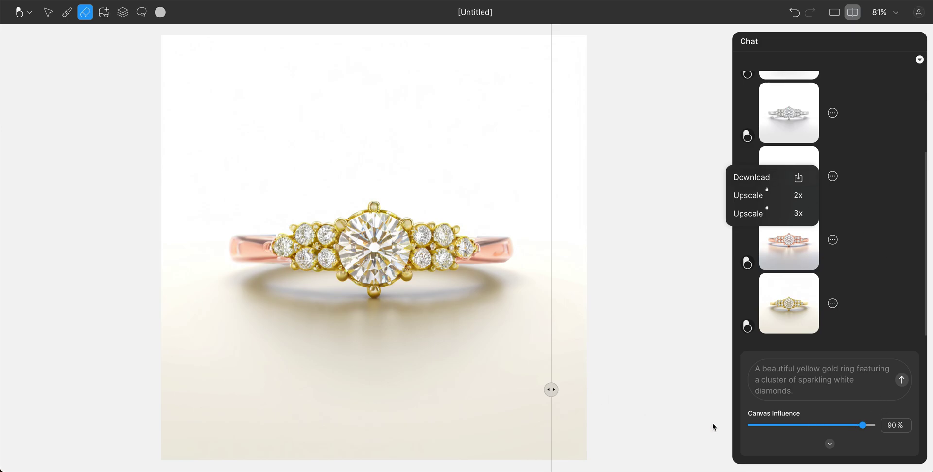
# Choose the Aurora style and Standard output quality, then compare with the all-gold version.
pyautogui.click(831, 446)
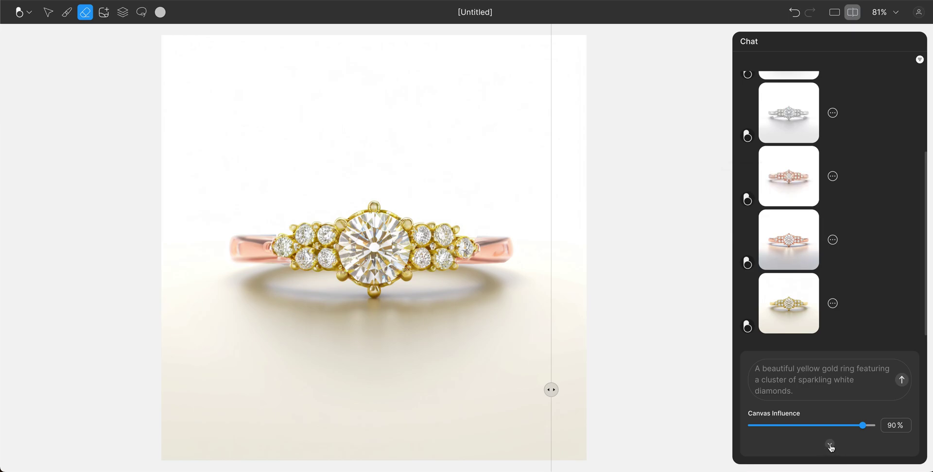
pyautogui.click(831, 444)
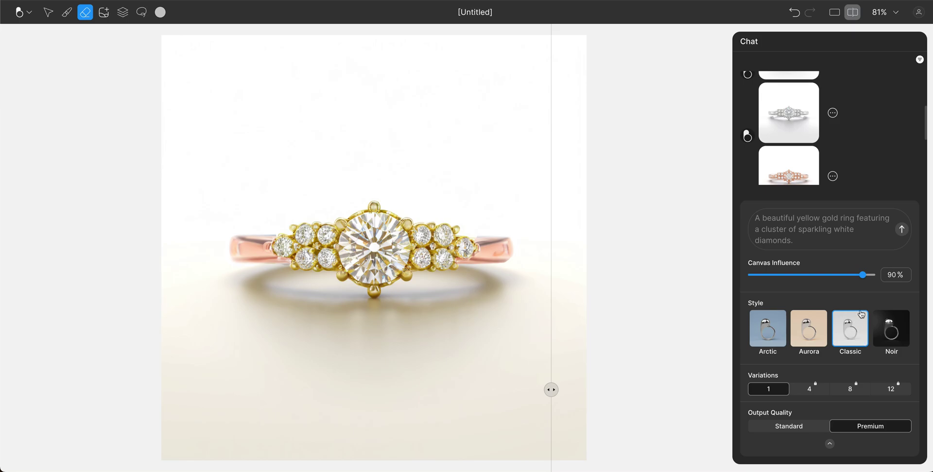
pyautogui.click(811, 336)
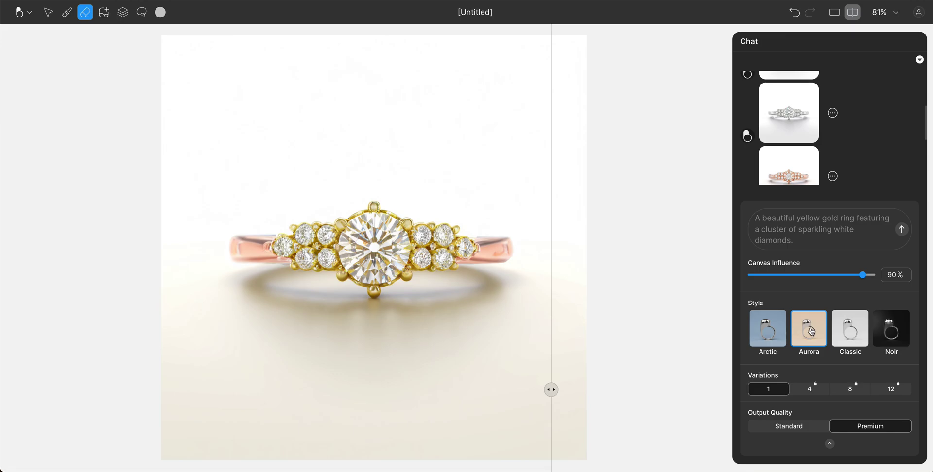
pyautogui.click(786, 431)
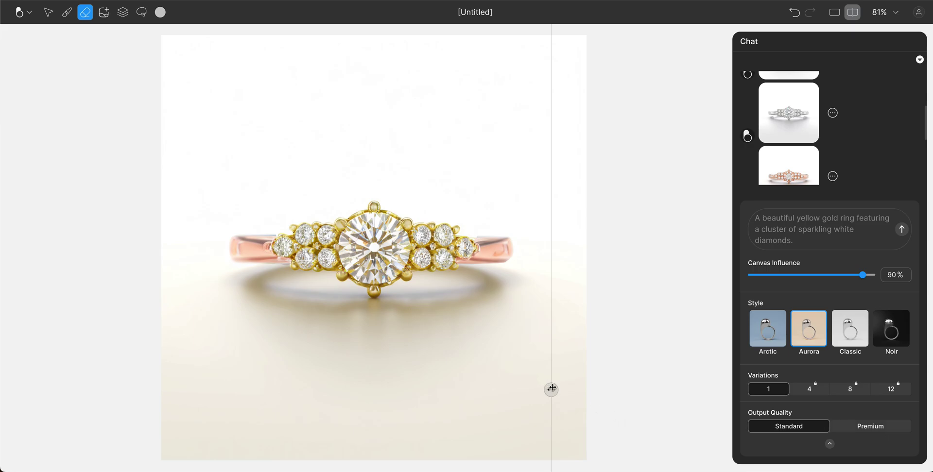
pyautogui.moveTo(552, 389); pyautogui.dragTo(584, 374)
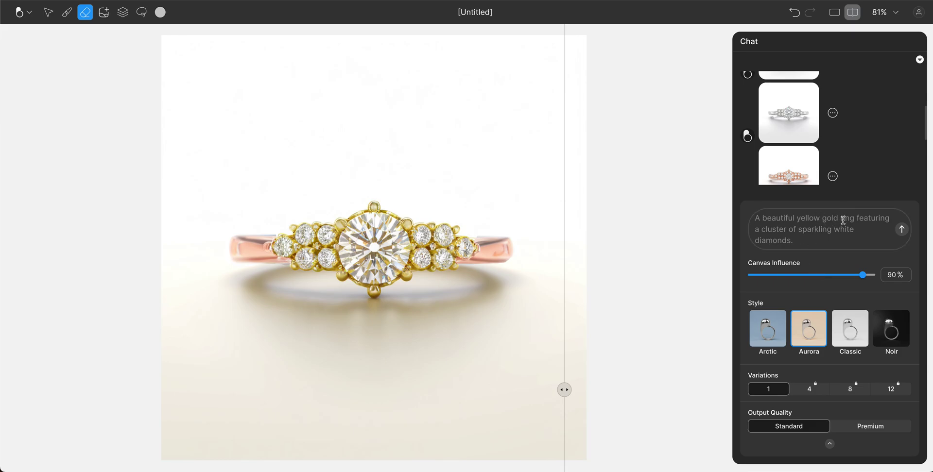
# Generate a render from the suggested prompt edited to 'yellow gold and rose gold' ring.
pyautogui.press('Tab')
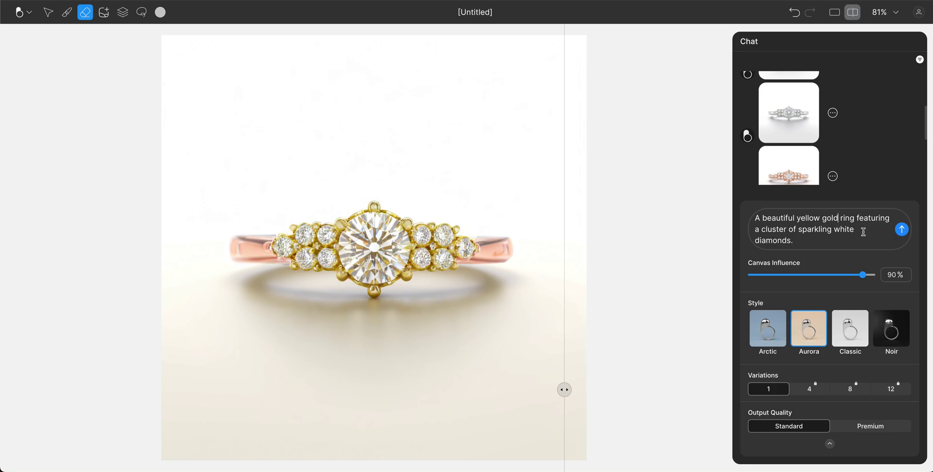
pyautogui.write('and rose')
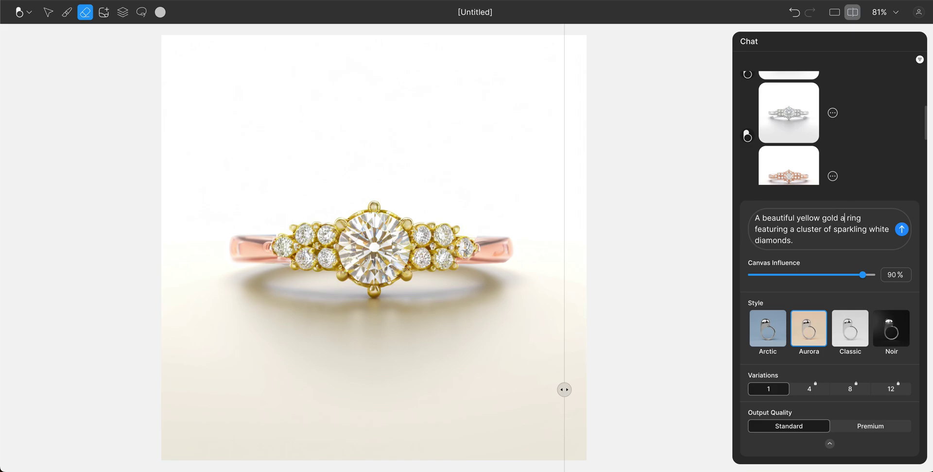
pyautogui.write(' gold')
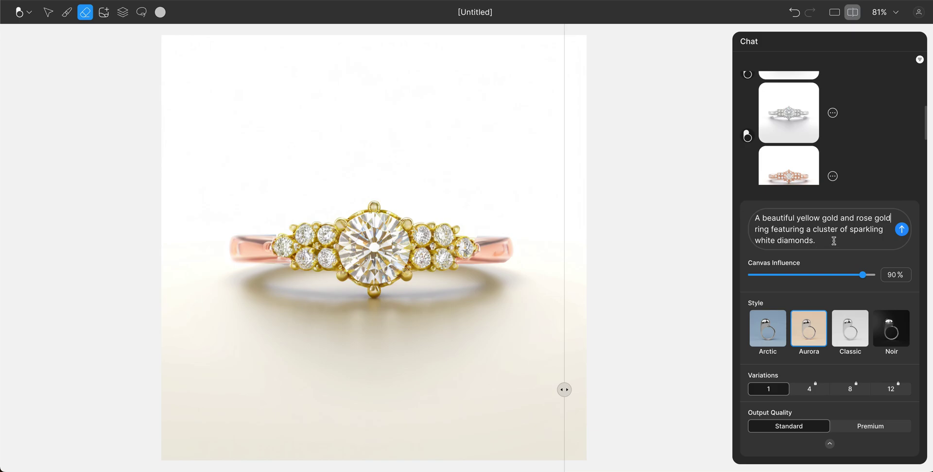
pyautogui.click(901, 229)
pyautogui.scroll(1, 822, 157)
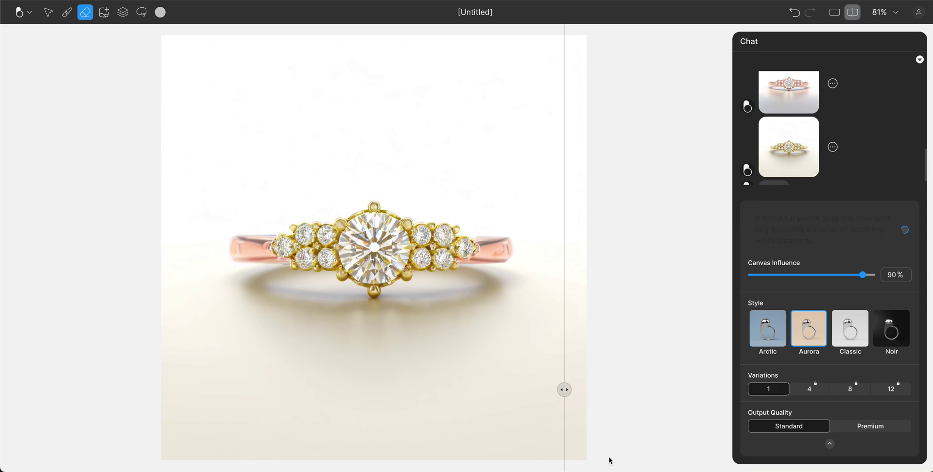
# Sweep the comparison divider across the canvas to reveal the full peach-toned Aurora render.
pyautogui.moveTo(562, 388); pyautogui.dragTo(578, 376)
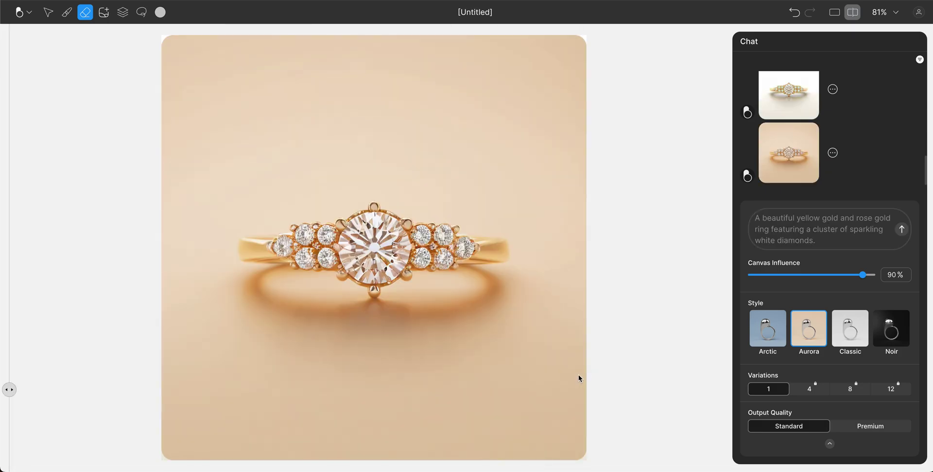
pyautogui.moveTo(9, 390); pyautogui.dragTo(136, 386)
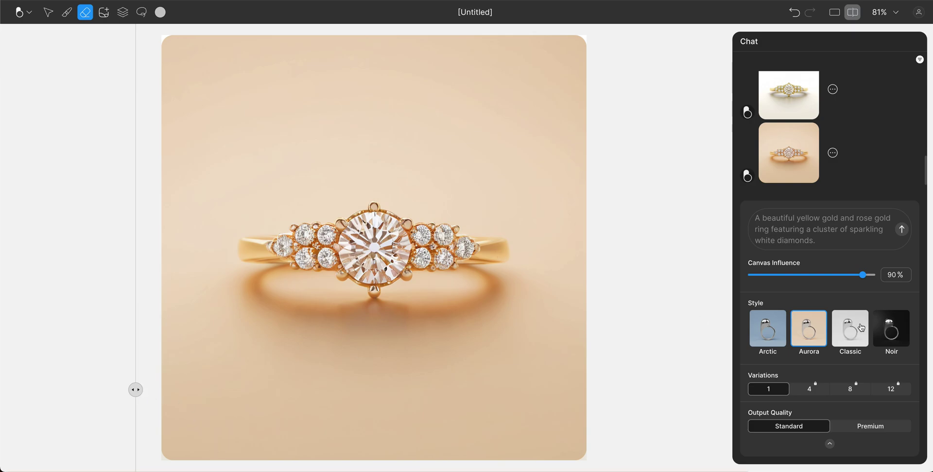
pyautogui.moveTo(816, 139)
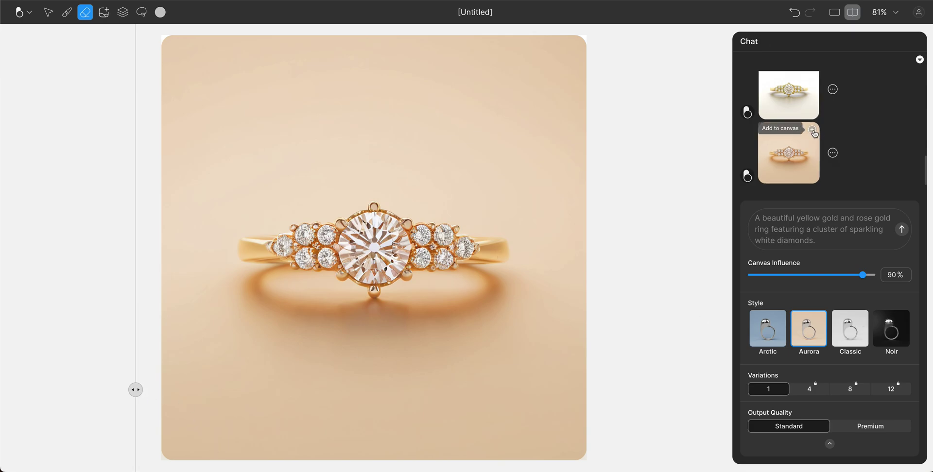
pyautogui.moveTo(135, 391); pyautogui.dragTo(612, 390)
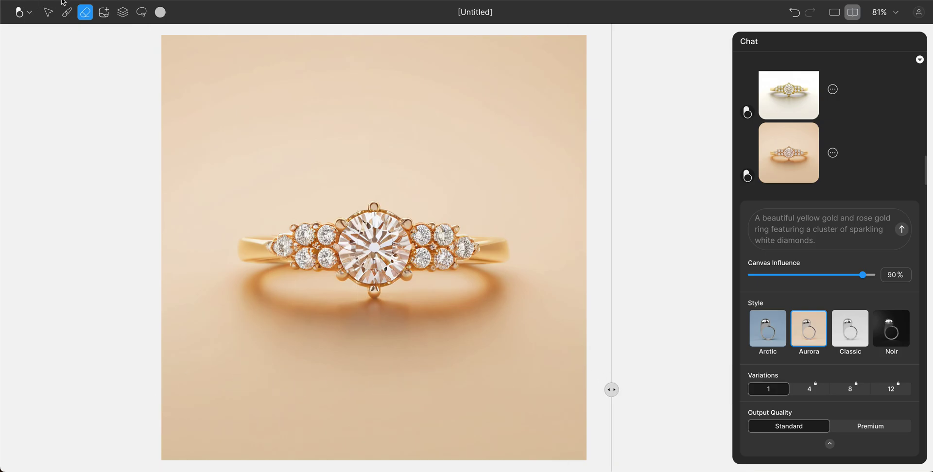
# Hide and reshow the newest render layer to check what lies beneath it.
pyautogui.click(123, 12)
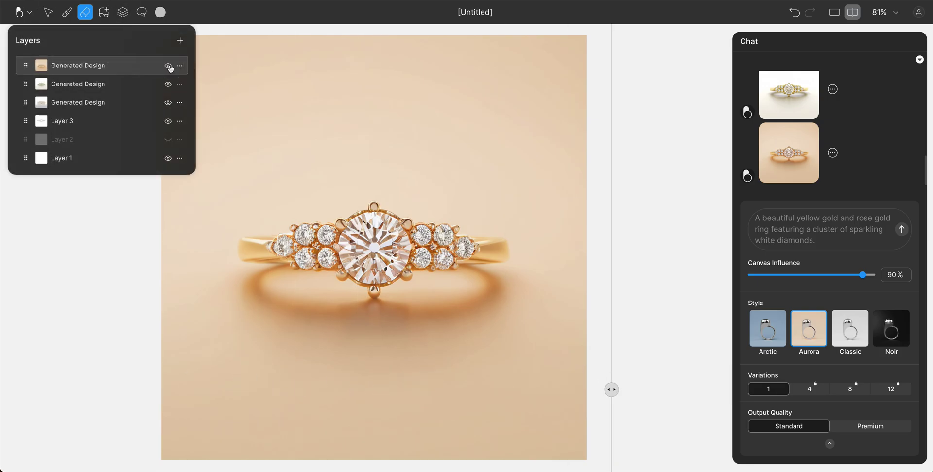
pyautogui.click(167, 67)
pyautogui.click(168, 66)
pyautogui.click(86, 12)
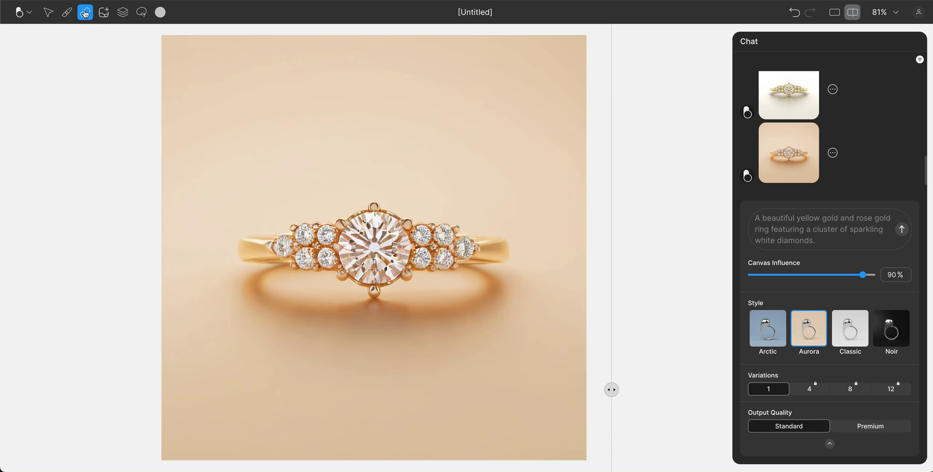
# With the top Generated Design selected, erase the left band to reveal more rose gold, then start a new file.
pyautogui.click(123, 13)
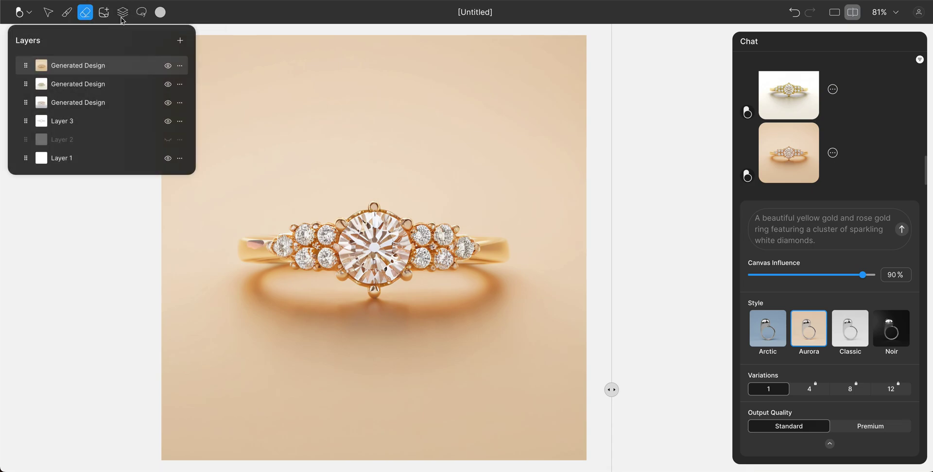
pyautogui.click(82, 86)
pyautogui.click(83, 72)
pyautogui.click(130, 183)
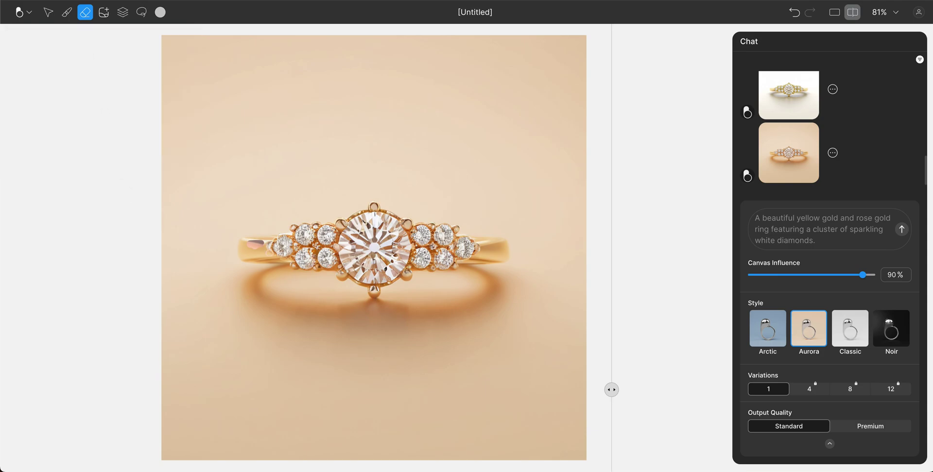
pyautogui.moveTo(265, 248)
pyautogui.mouseDown()
pyautogui.moveTo(267, 240)
pyautogui.moveTo(248, 241)
pyautogui.moveTo(243, 253)
pyautogui.moveTo(244, 244)
pyautogui.moveTo(272, 258)
pyautogui.moveTo(243, 244)
pyautogui.moveTo(259, 242)
pyautogui.moveTo(242, 254)
pyautogui.moveTo(280, 261)
pyautogui.moveTo(263, 243)
pyautogui.moveTo(271, 251)
pyautogui.mouseUp()
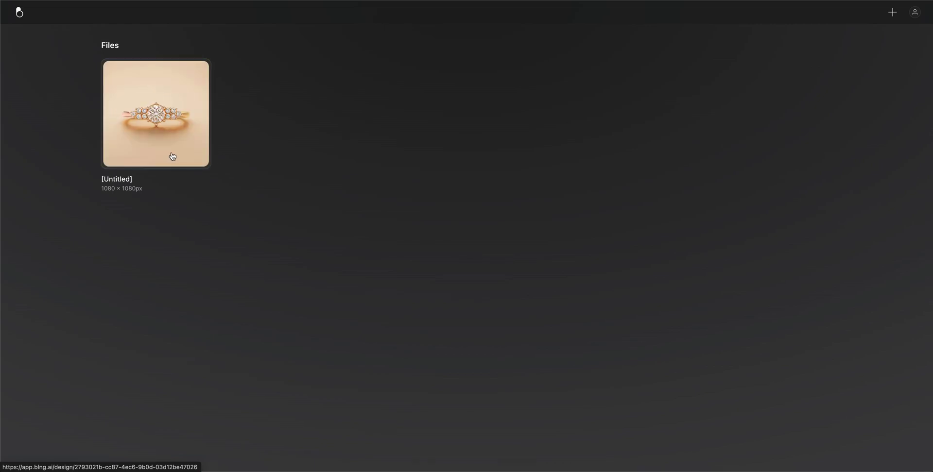
pyautogui.click(894, 12)
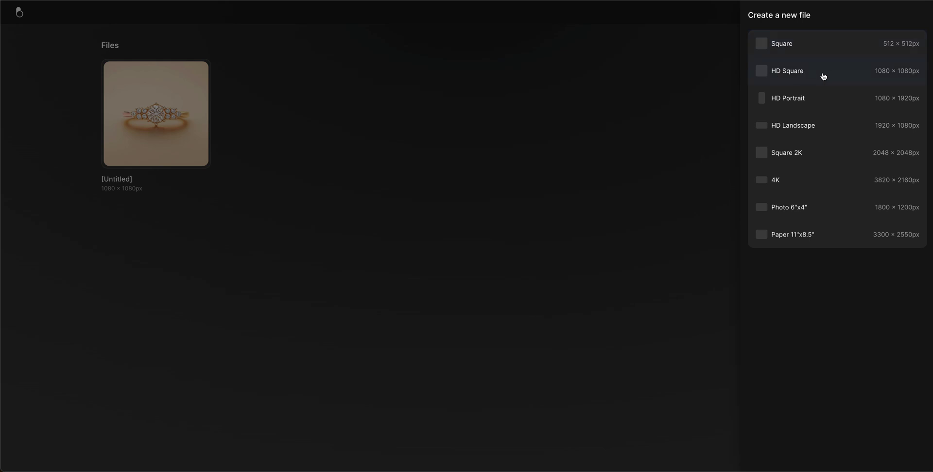
pyautogui.click(908, 76)
pyautogui.click(294, 115)
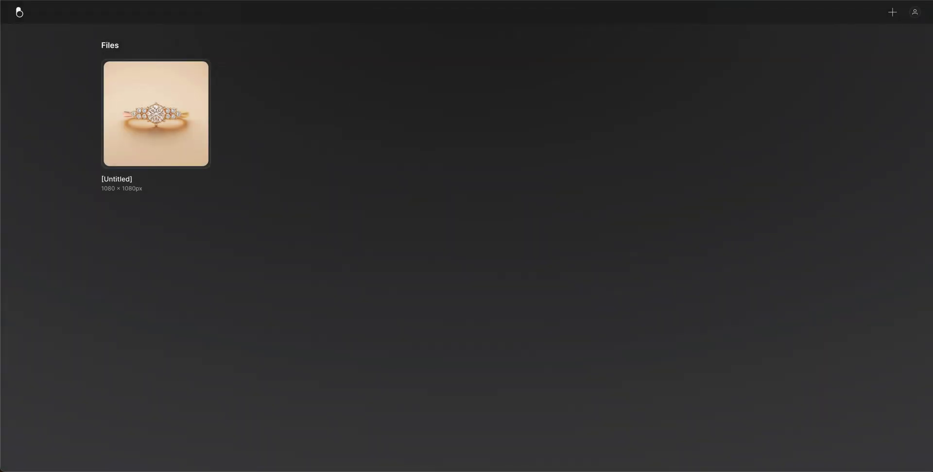